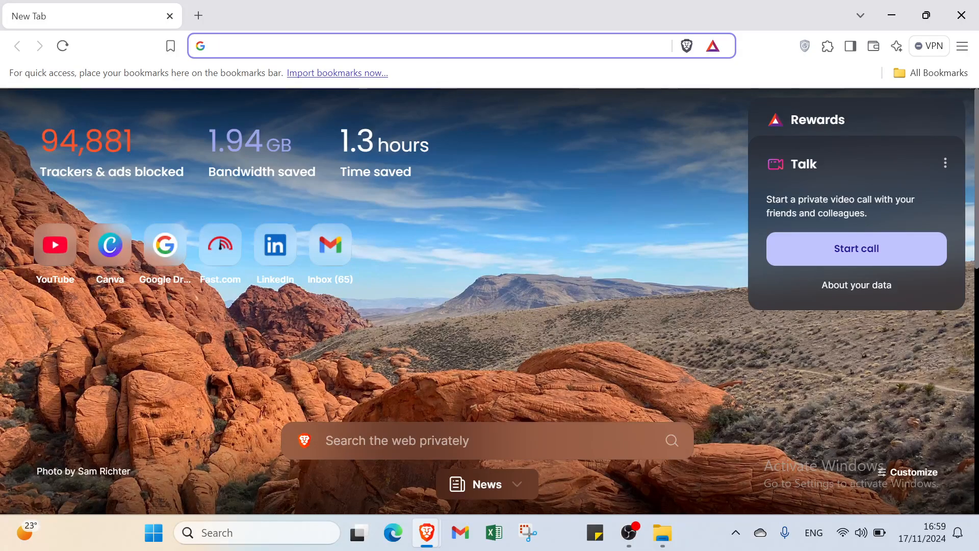
- Search the web for "google tasks" and open the Google Tasks site from the results
{"action": "mouse_move", "coordinate": [464, 168]}
{"action": "left_click", "coordinate": [412, 46]}
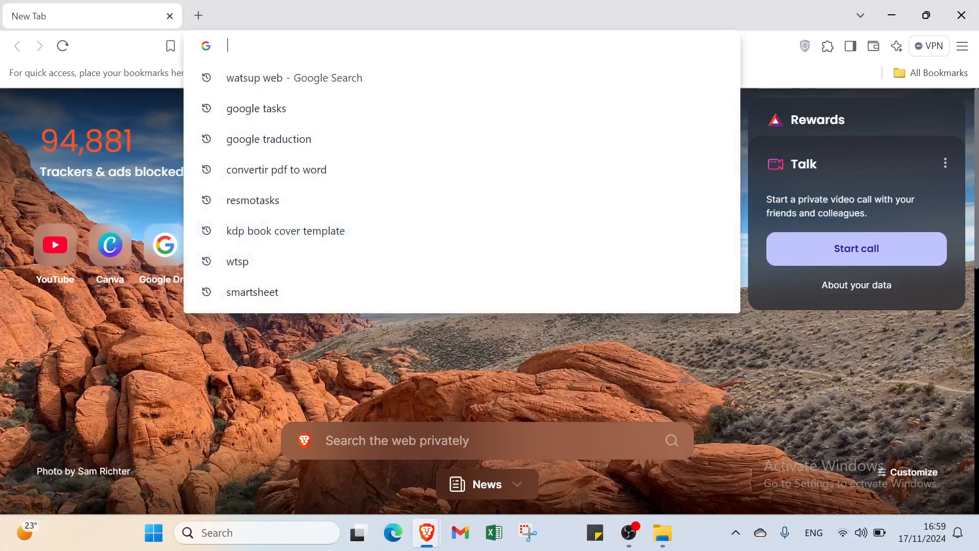
{"action": "type", "text": "go"}
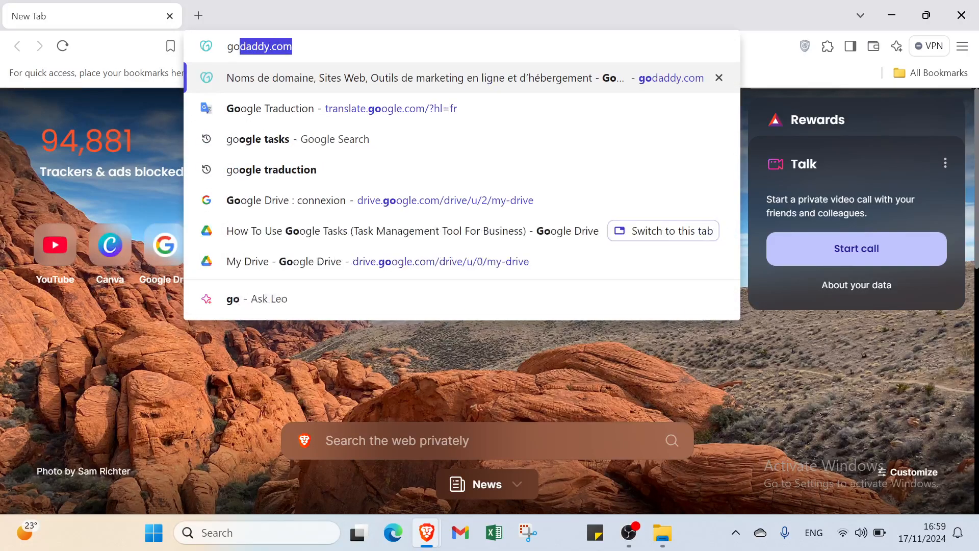
{"action": "type", "text": "ogle "}
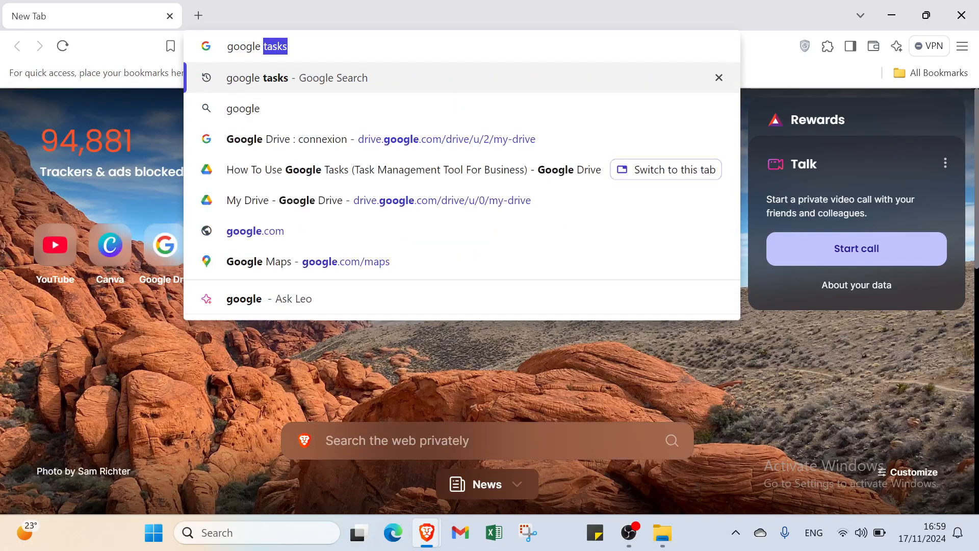
{"action": "type", "text": "tasks"}
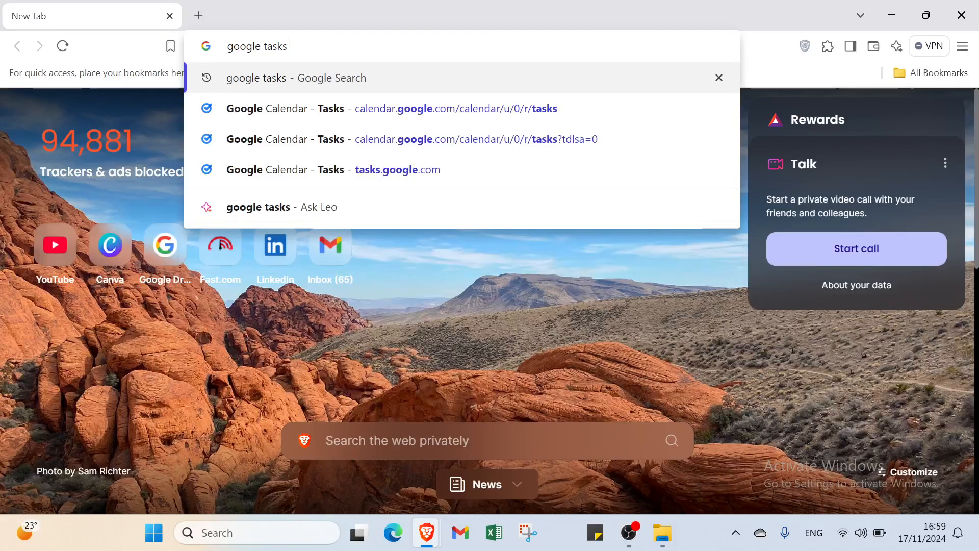
{"action": "key", "text": "Return"}
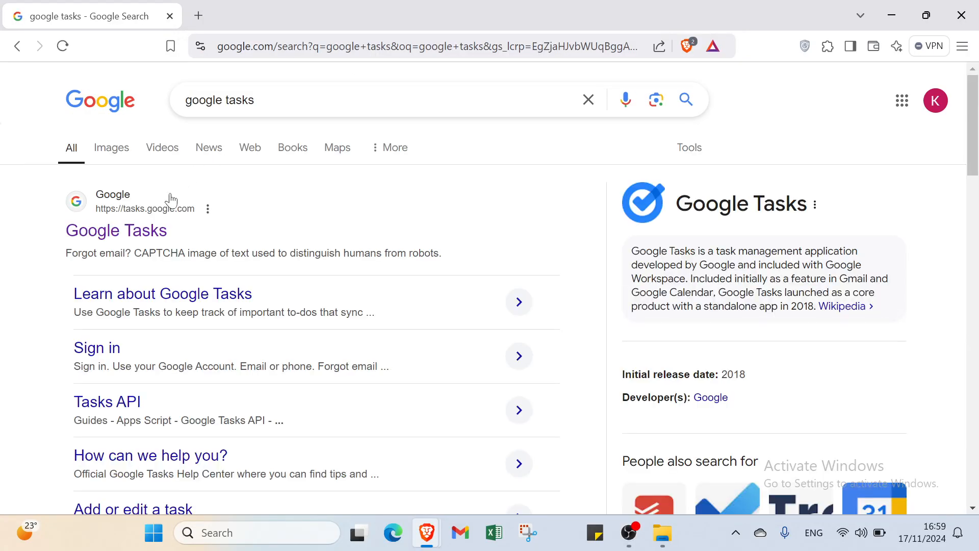
{"action": "left_click", "coordinate": [159, 235]}
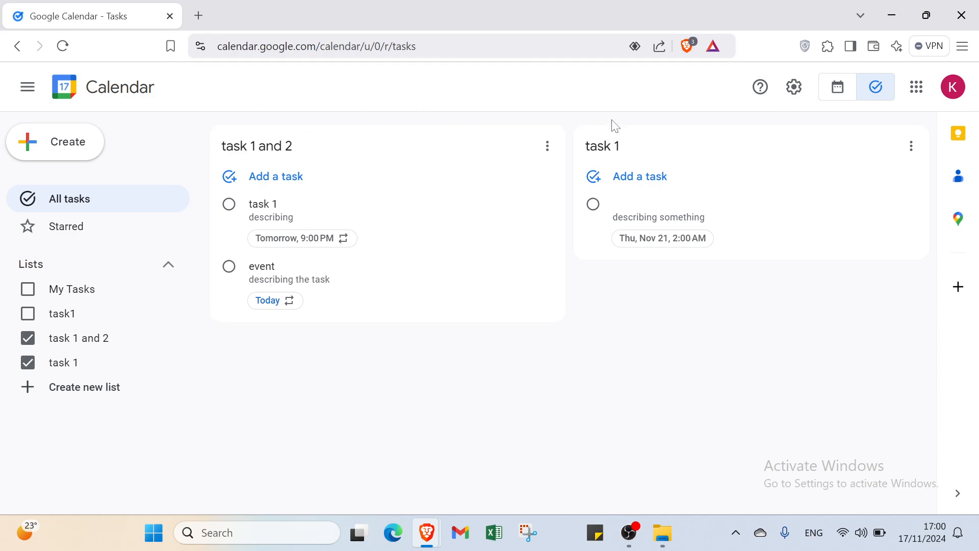
- Look through the list of available Google apps and close it
{"action": "left_click", "coordinate": [918, 92]}
{"action": "scroll", "coordinate": [876, 300], "scroll_direction": "down", "scroll_amount": 3}
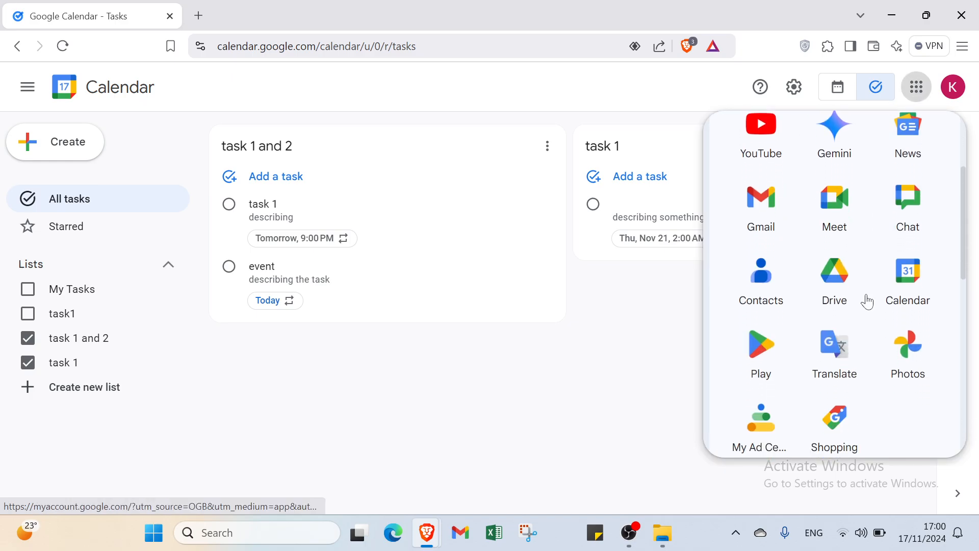
{"action": "left_click", "coordinate": [612, 341]}
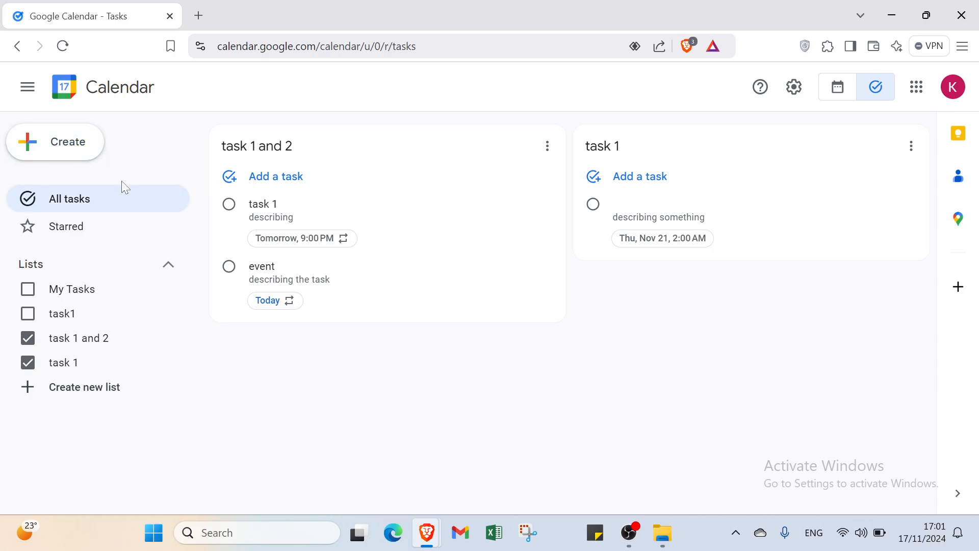
- Start a new task titled "task 1" and mark it as all day
{"action": "left_click", "coordinate": [86, 154]}
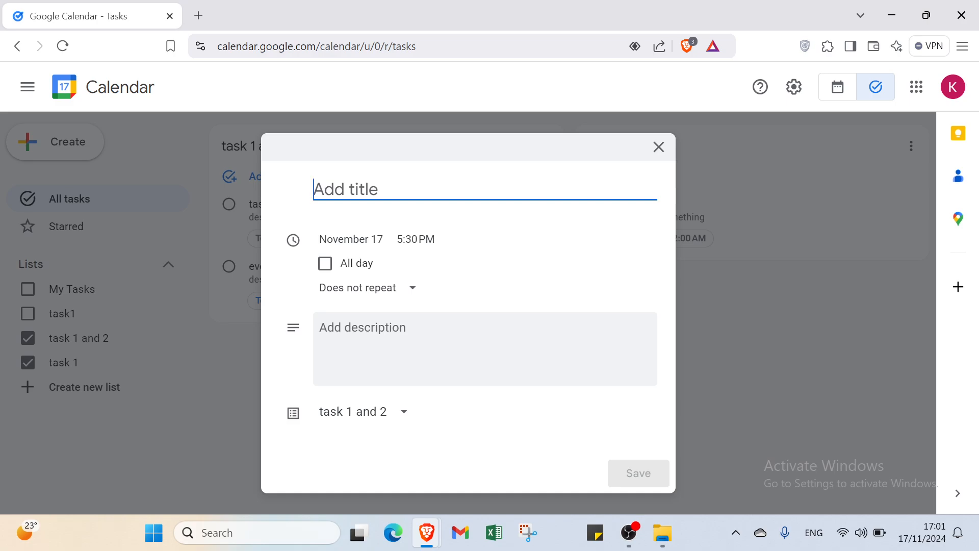
{"action": "type", "text": "tas"}
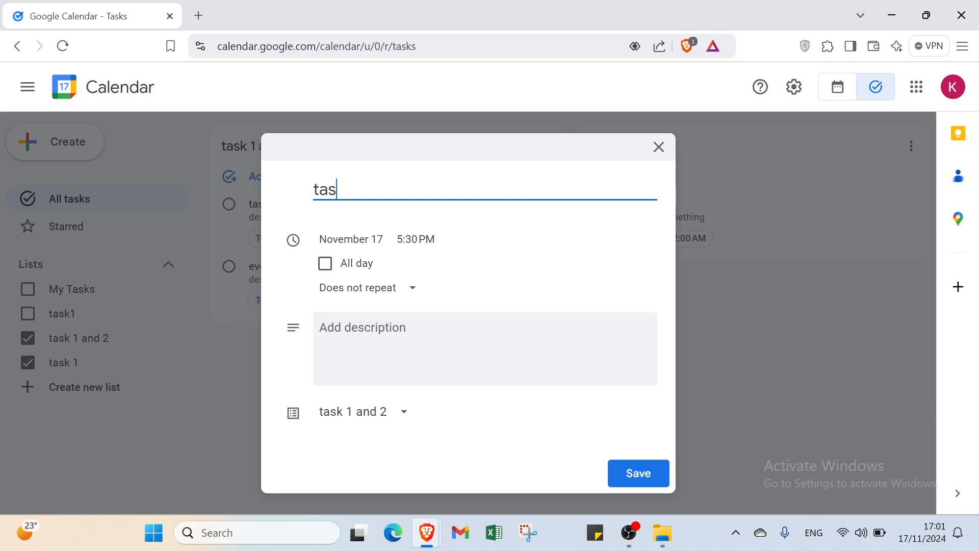
{"action": "type", "text": "k 1"}
{"action": "left_click", "coordinate": [326, 265]}
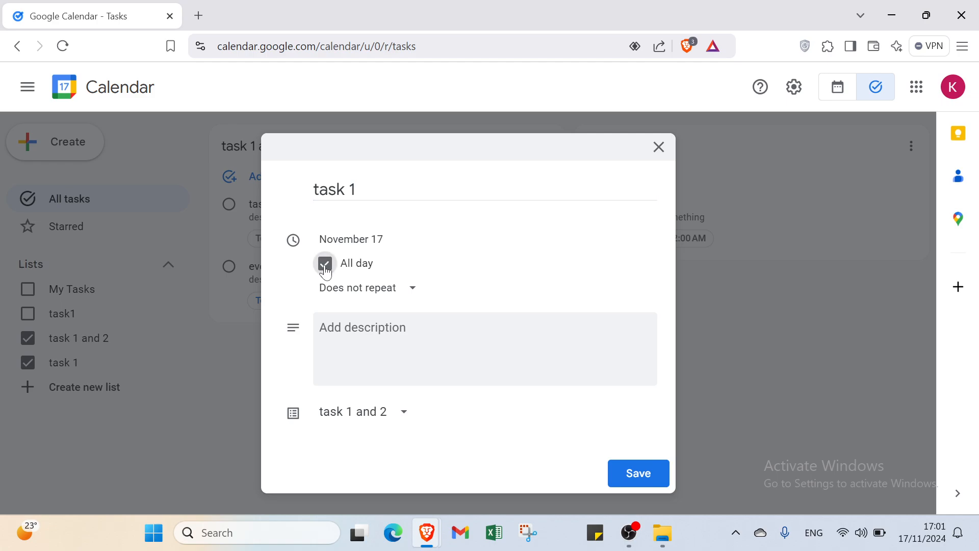
- Give the task a custom repetition of every 1 year at 6:00 PM
{"action": "left_click", "coordinate": [360, 290]}
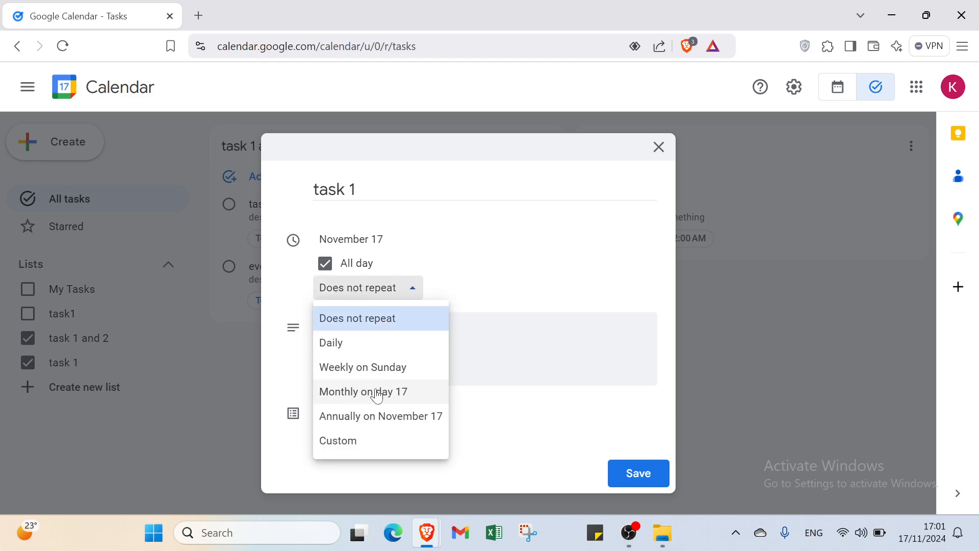
{"action": "left_click", "coordinate": [335, 448]}
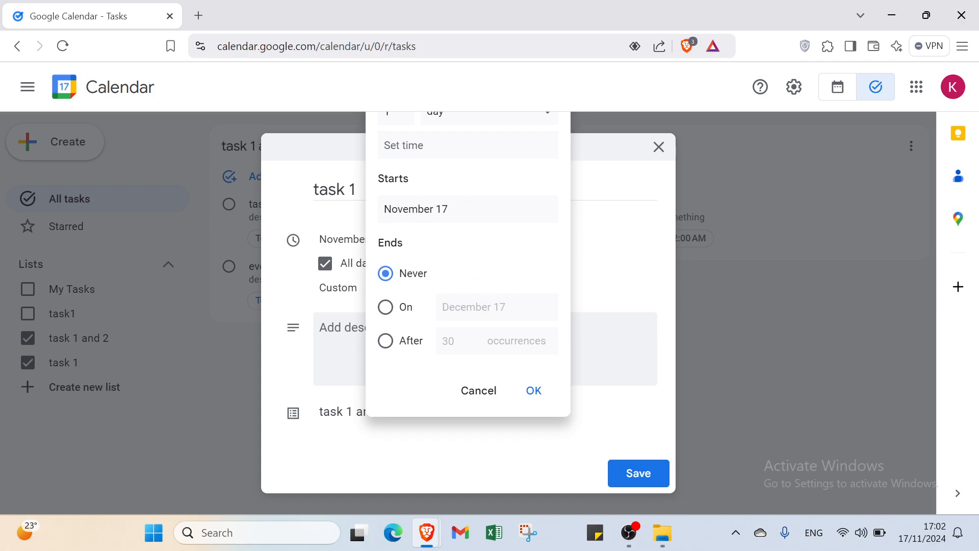
{"action": "left_click", "coordinate": [407, 120]}
{"action": "left_click", "coordinate": [454, 121]}
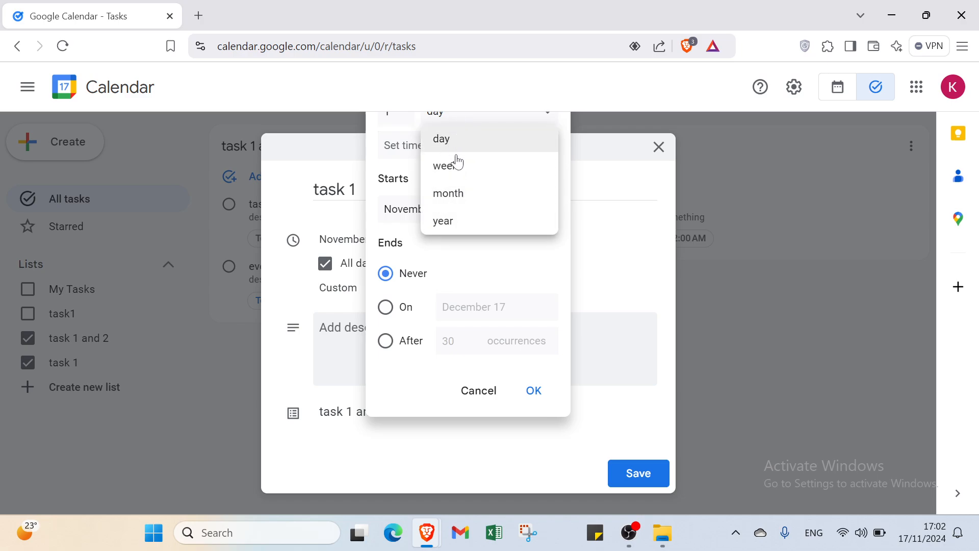
{"action": "left_click", "coordinate": [463, 219]}
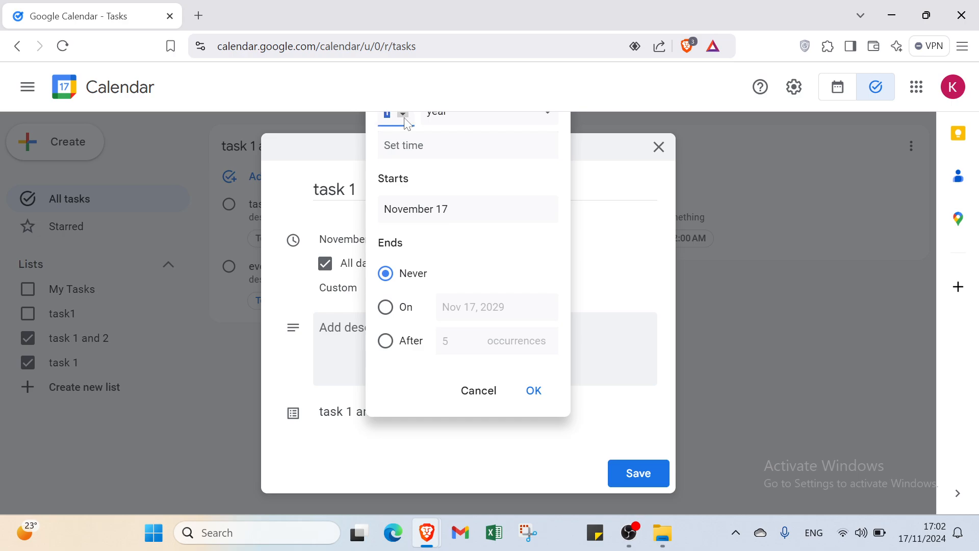
{"action": "left_click", "coordinate": [421, 147]}
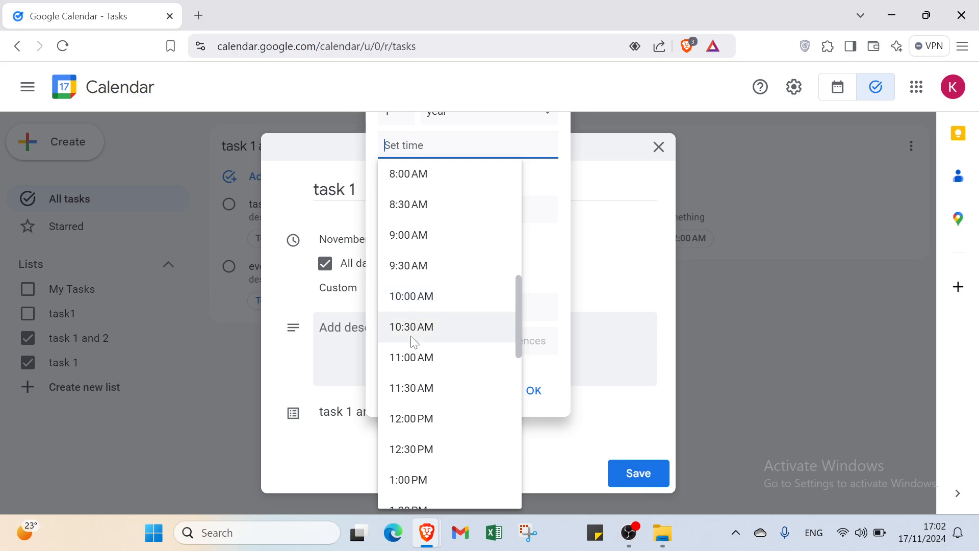
{"action": "scroll", "coordinate": [415, 326], "scroll_direction": "down", "scroll_amount": 9}
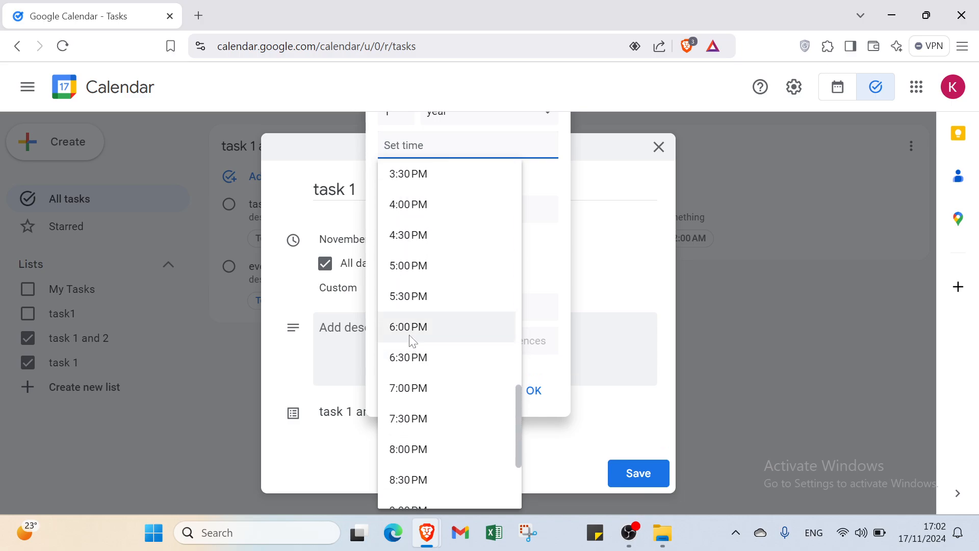
{"action": "left_click", "coordinate": [412, 336]}
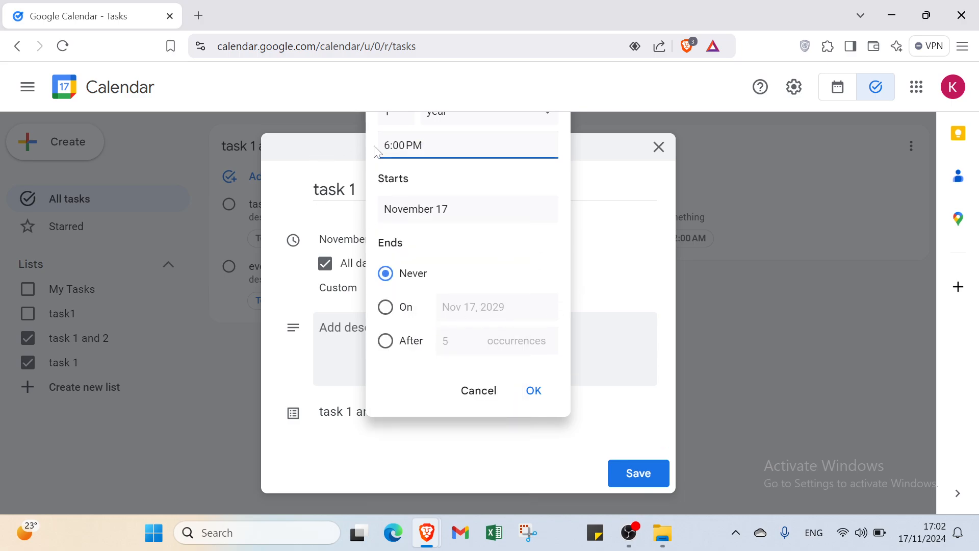
- Set the start date of the custom repetition to November 19
{"action": "left_click", "coordinate": [413, 220]}
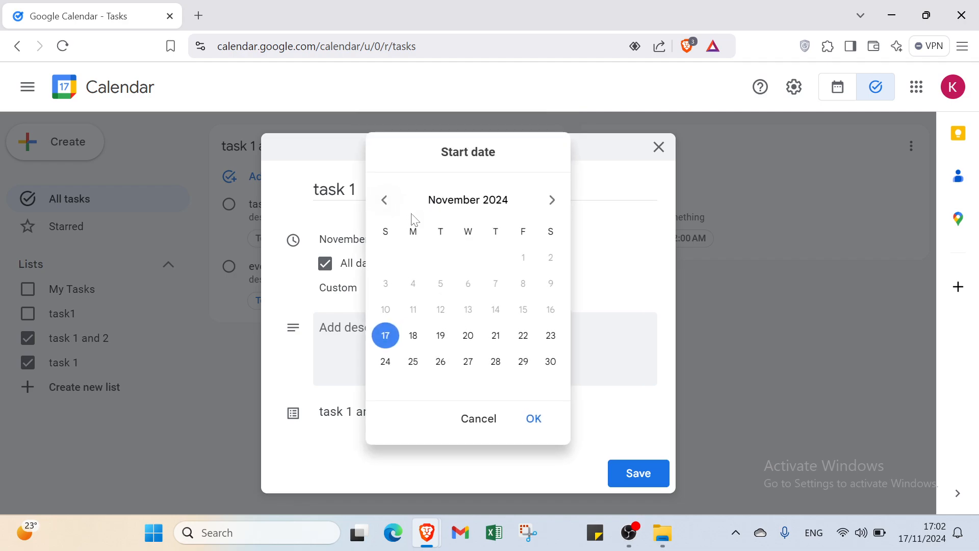
{"action": "left_click", "coordinate": [442, 337]}
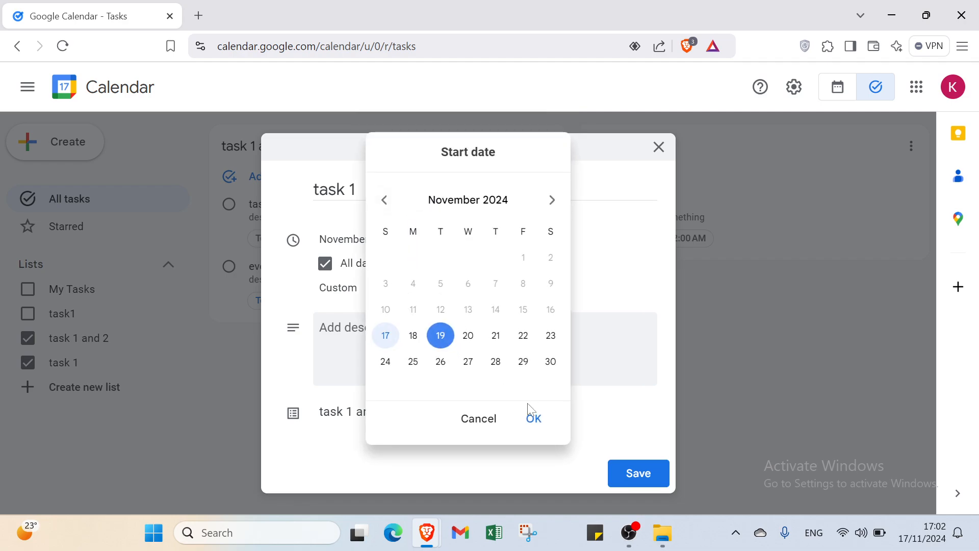
{"action": "left_click", "coordinate": [533, 420]}
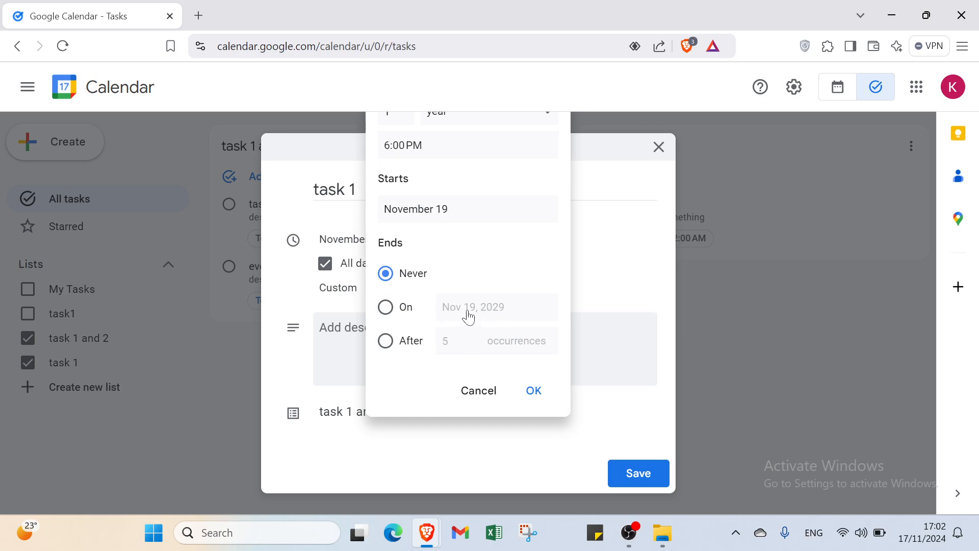
- Set the repetition to end on Nov 21, 2029
{"action": "left_click", "coordinate": [386, 308]}
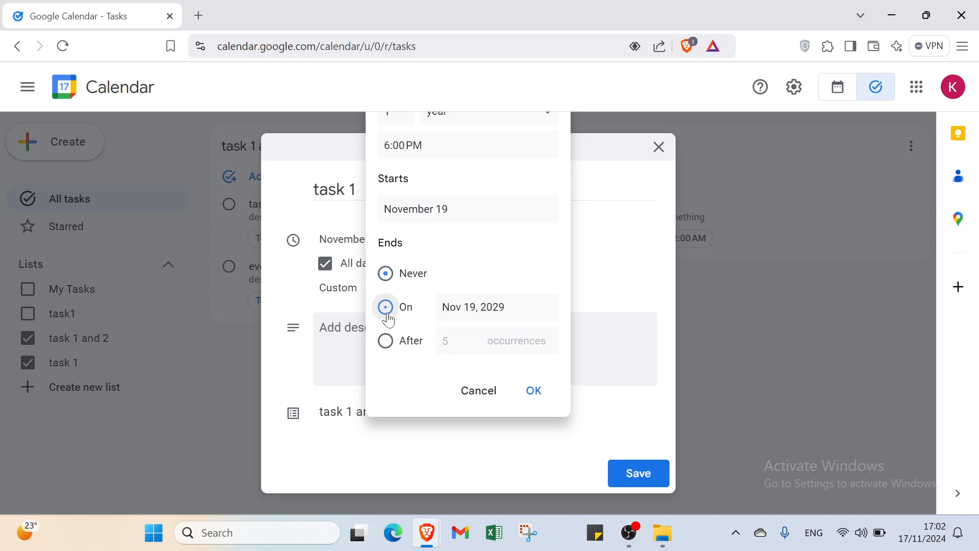
{"action": "left_click", "coordinate": [469, 313]}
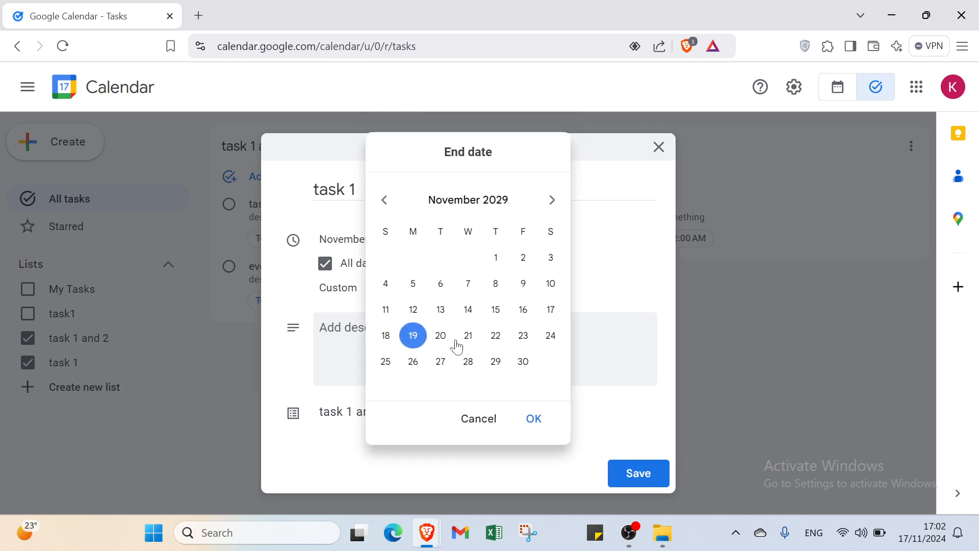
{"action": "left_click", "coordinate": [467, 337]}
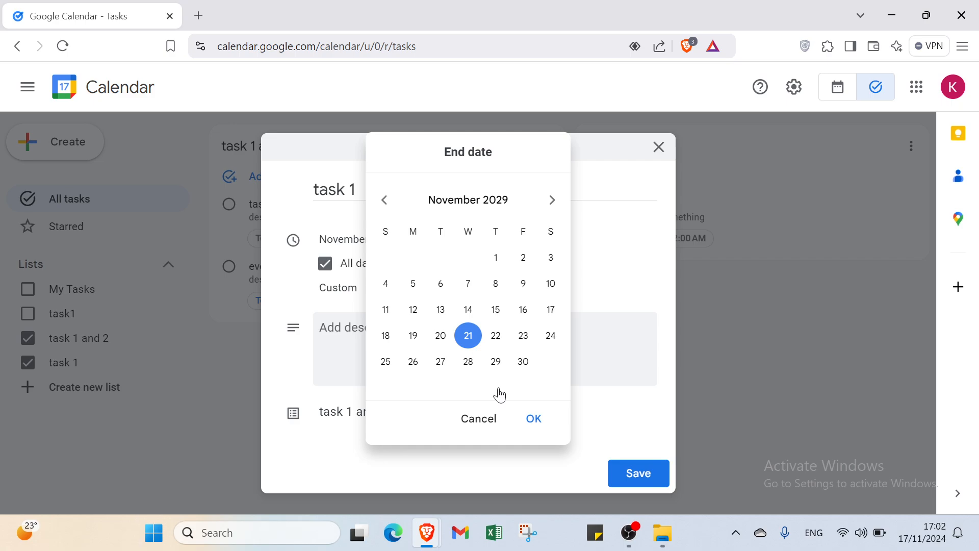
{"action": "left_click", "coordinate": [528, 417]}
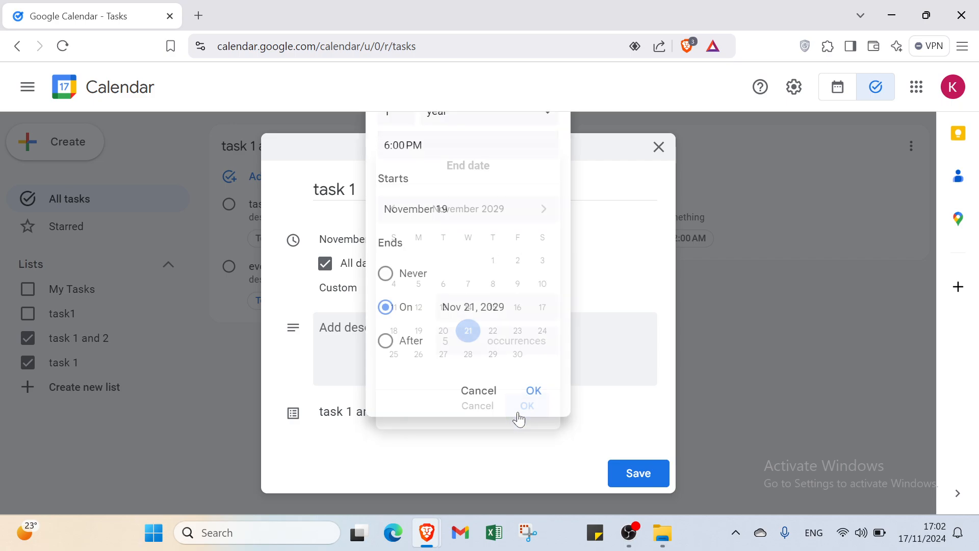
- Set the repetition to end after 5 occurrences and accept the custom repeat settings
{"action": "left_click", "coordinate": [386, 340]}
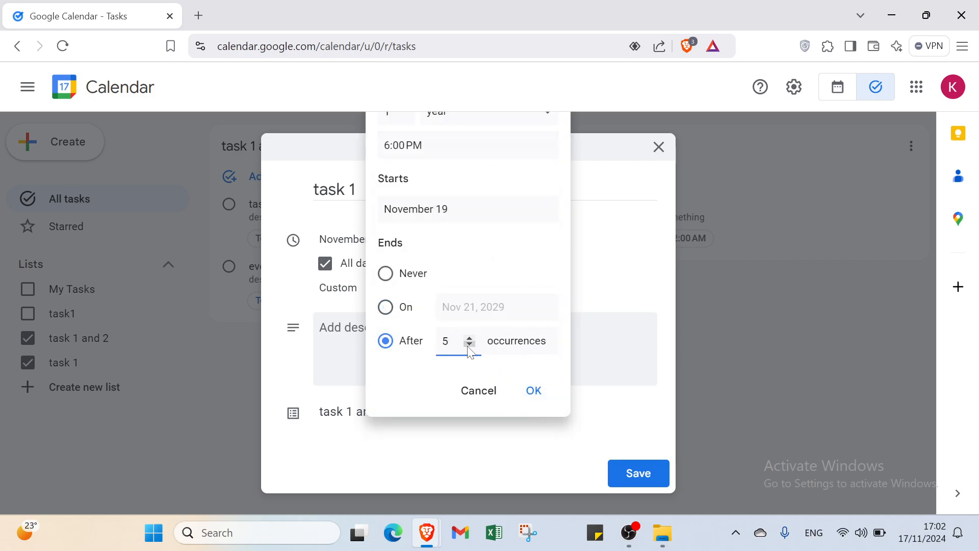
{"action": "left_click", "coordinate": [533, 392]}
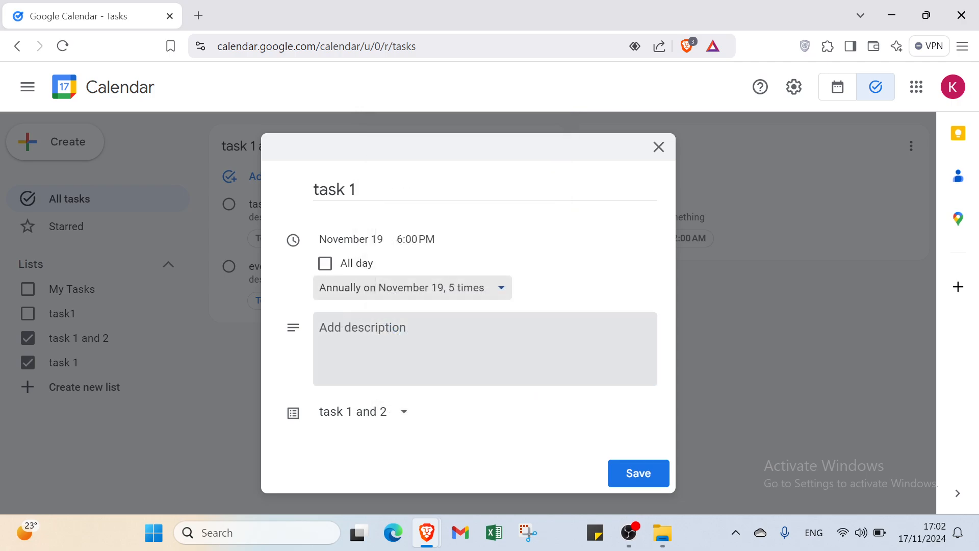
- Save the task with the description "describe your project" and expand its entry in the "task 1 and 2" list
{"action": "left_click", "coordinate": [339, 324]}
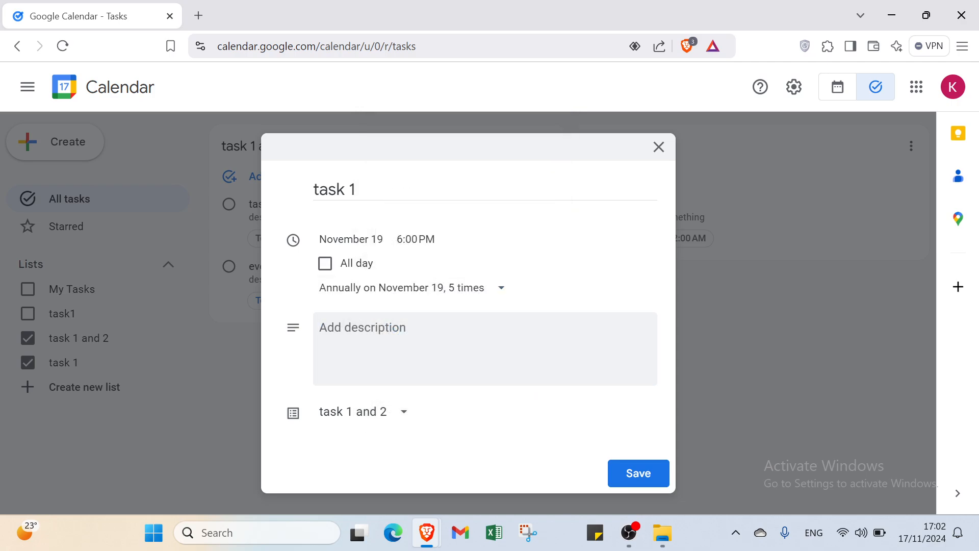
{"action": "type", "text": "describe your project"}
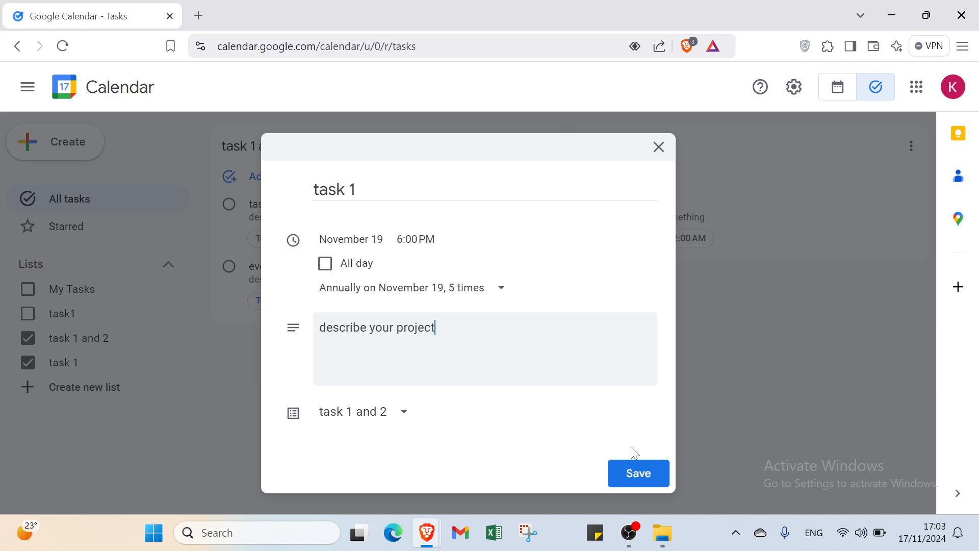
{"action": "left_click", "coordinate": [638, 480]}
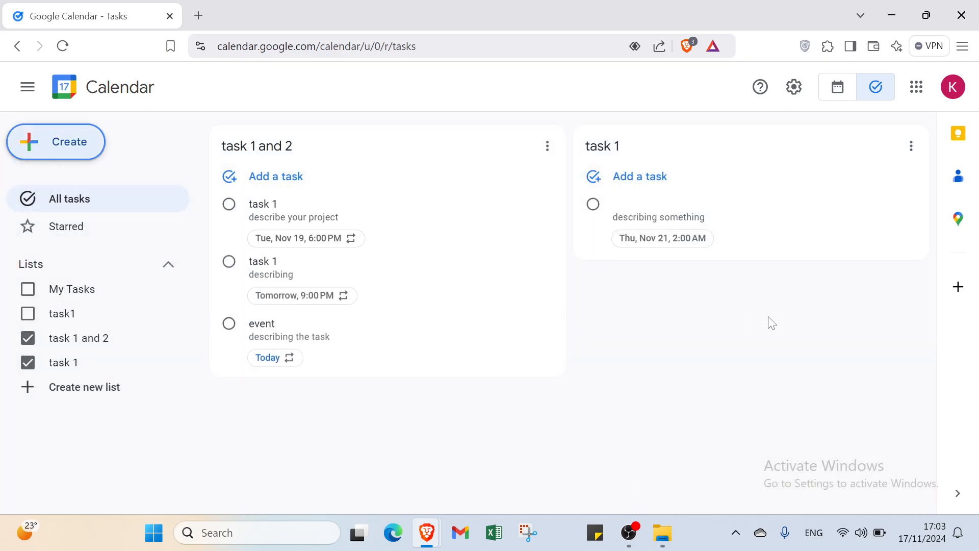
{"action": "left_click", "coordinate": [283, 208]}
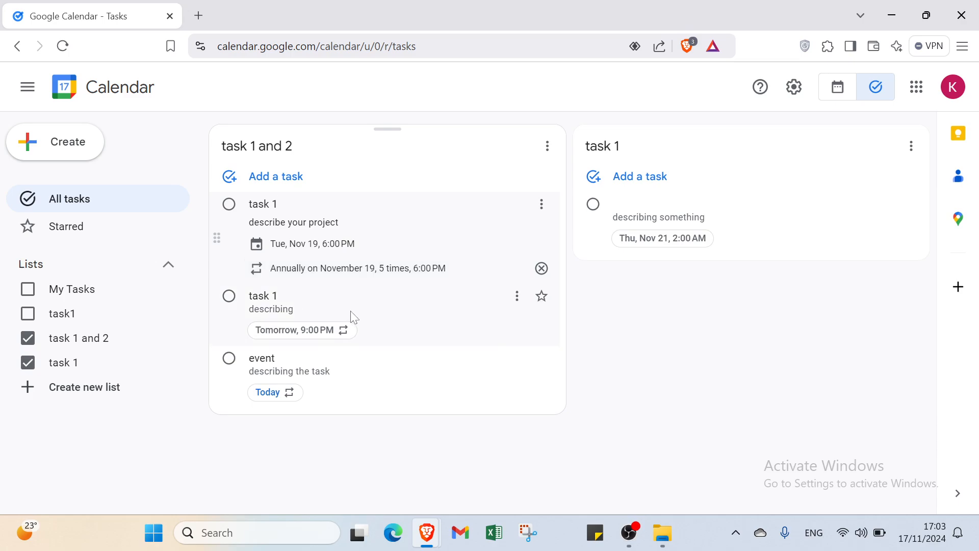
- Add an untitled task to the "task 1 and 2" list that repeats every day starting November 17
{"action": "left_click", "coordinate": [269, 180]}
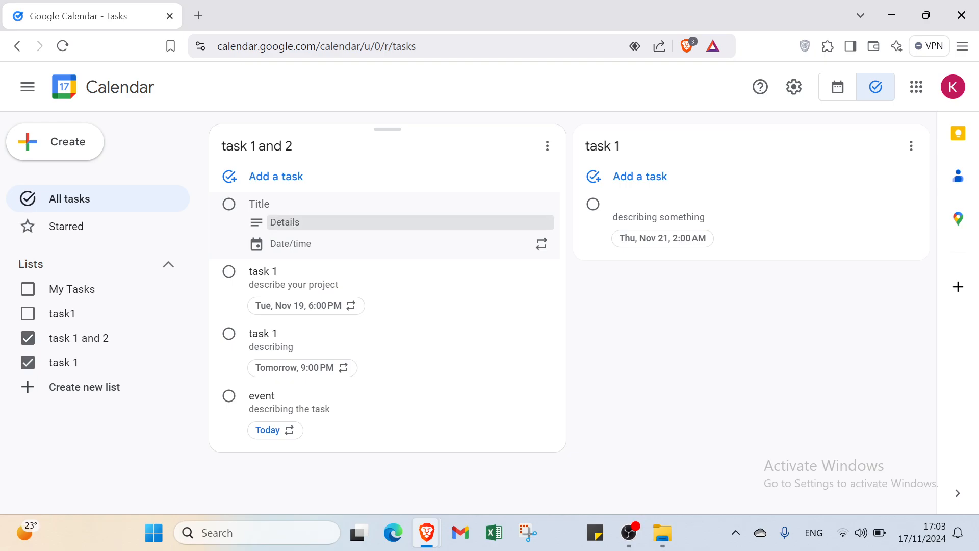
{"action": "left_click", "coordinate": [286, 245]}
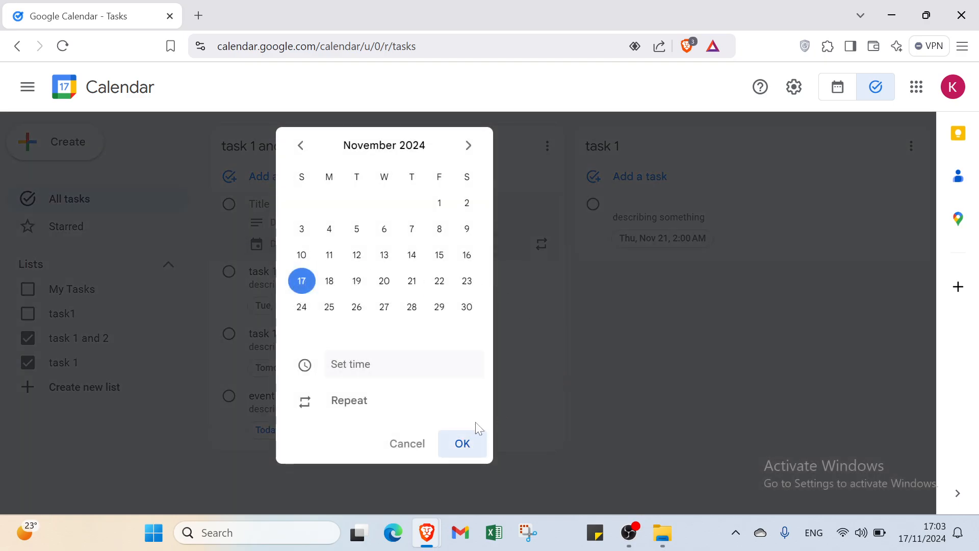
{"action": "left_click", "coordinate": [368, 405]}
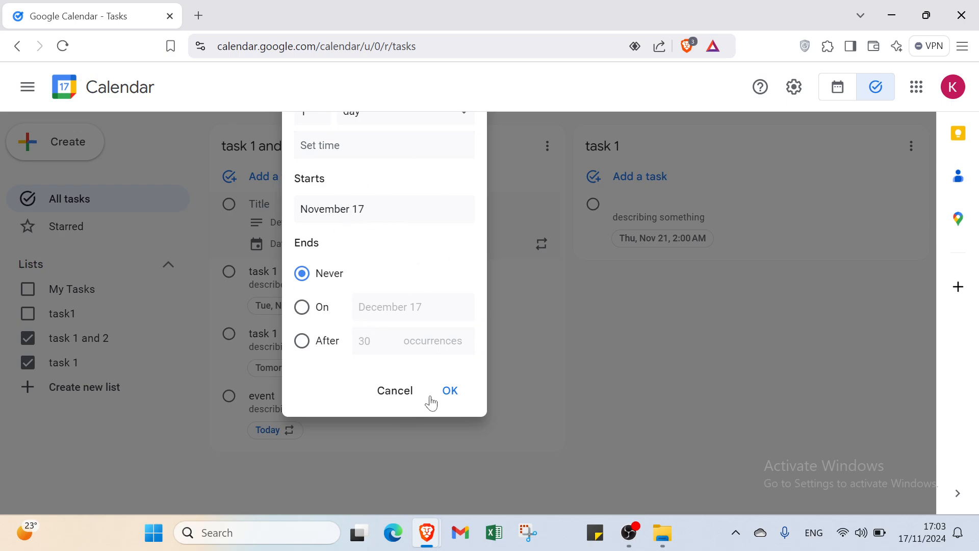
{"action": "left_click", "coordinate": [451, 393]}
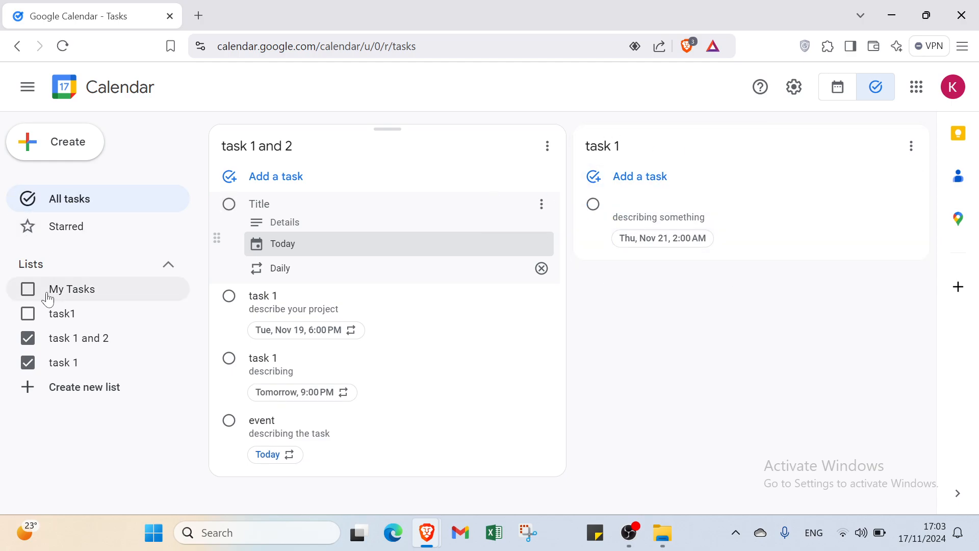
- Add an untitled task to the "task 1" list that repeats every day starting November 17 and never ends
{"action": "left_click", "coordinate": [648, 190]}
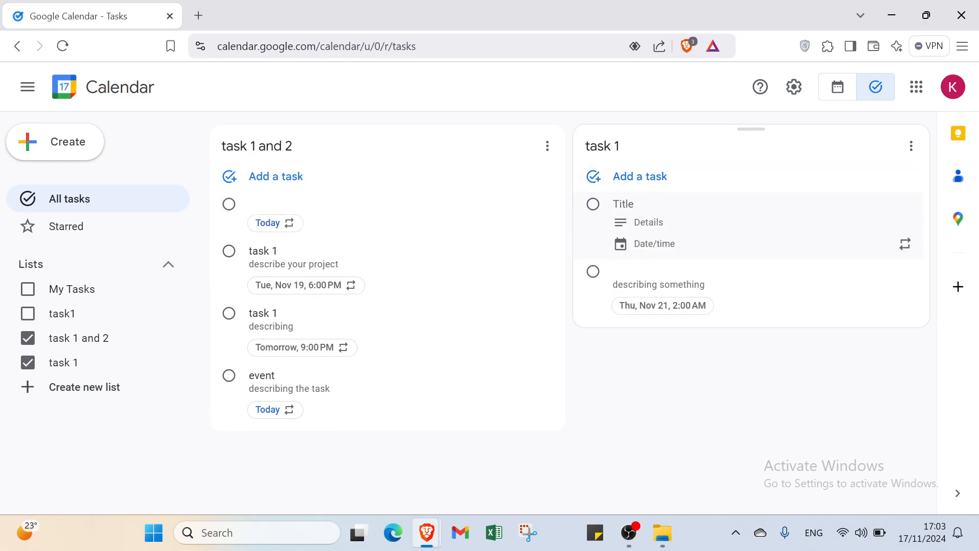
{"action": "left_click", "coordinate": [647, 245]}
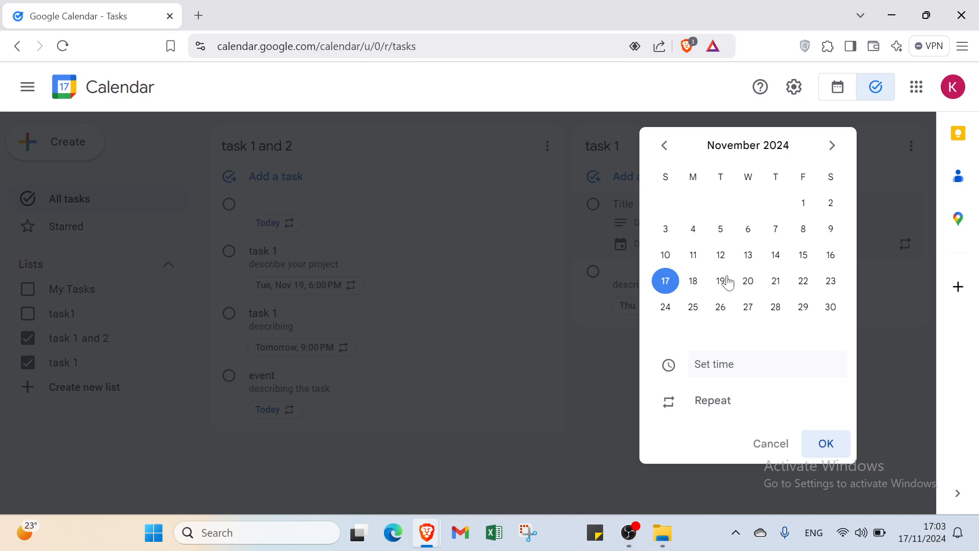
{"action": "left_click", "coordinate": [713, 402]}
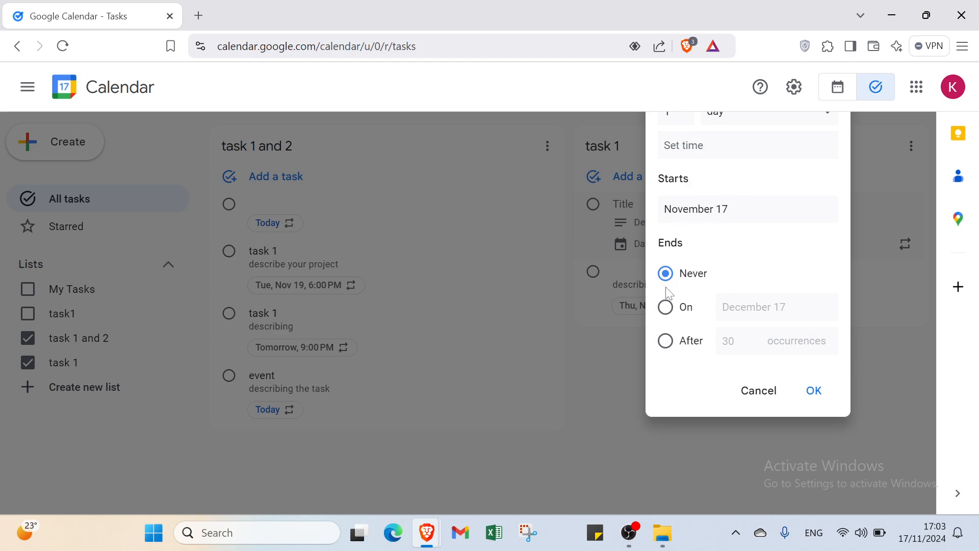
{"action": "left_click", "coordinate": [820, 397]}
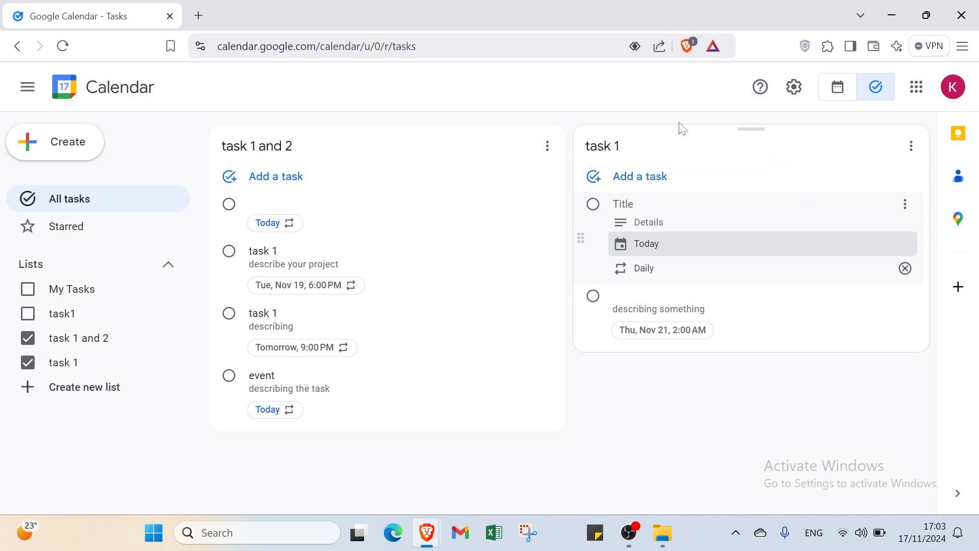
- Open the Keep notes beside the task lists, start a blank note, view its options and close it empty
{"action": "left_click", "coordinate": [956, 138]}
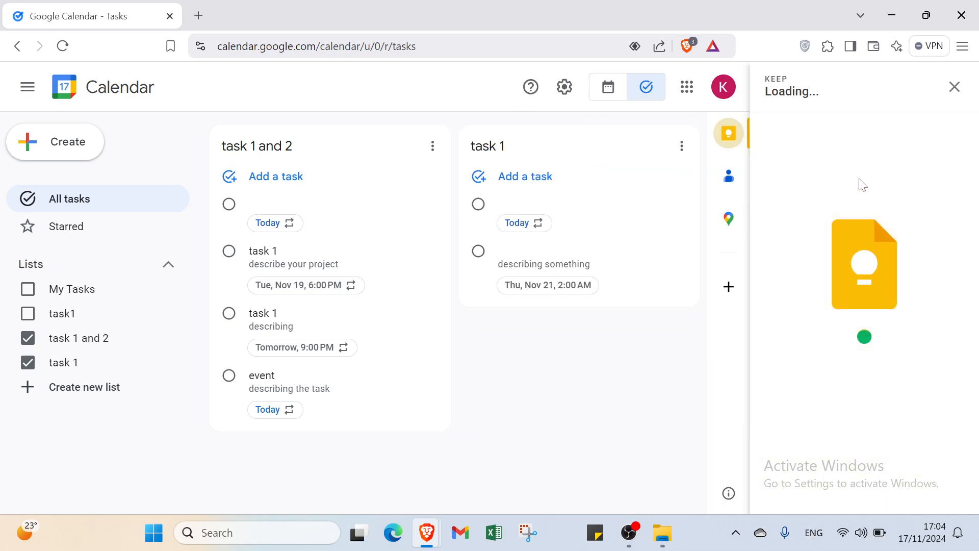
{"action": "left_click", "coordinate": [849, 139]}
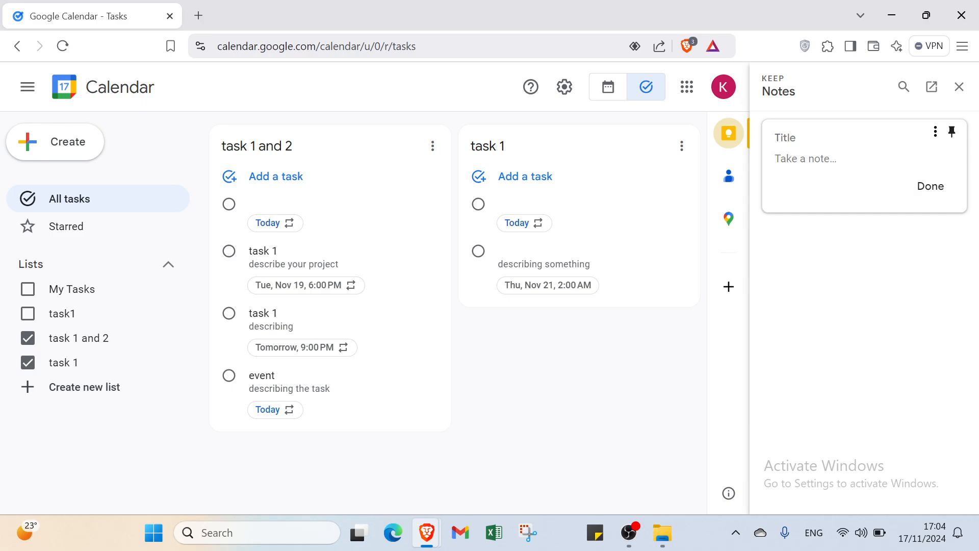
{"action": "left_click", "coordinate": [940, 140]}
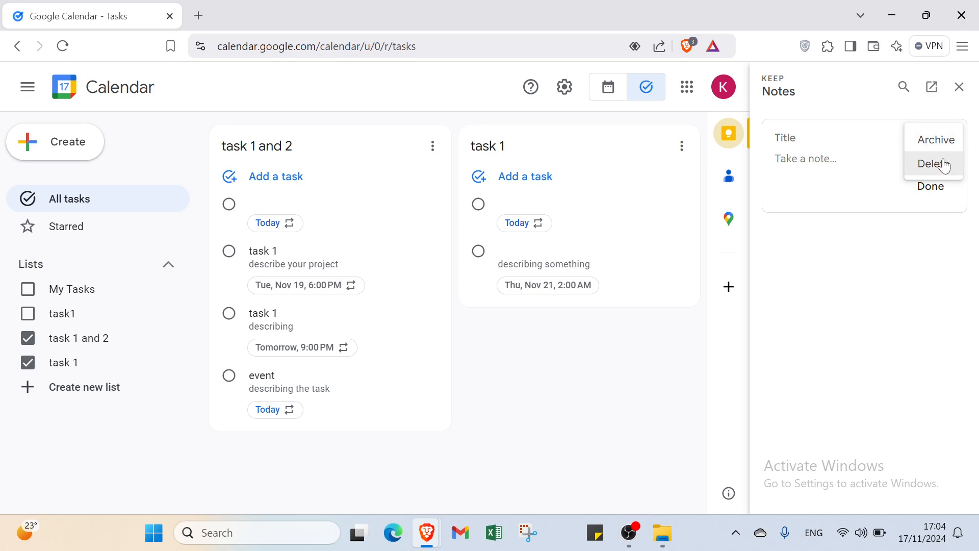
{"action": "left_click", "coordinate": [934, 191]}
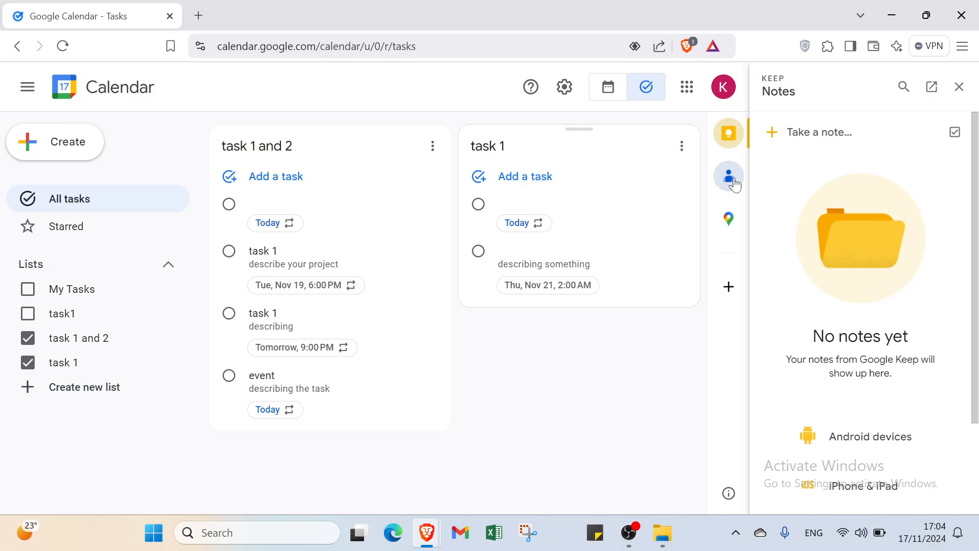
- Browse the Calendar add-ons in the Google Workspace Marketplace, then close the marketplace and the Keep notes
{"action": "left_click", "coordinate": [730, 285]}
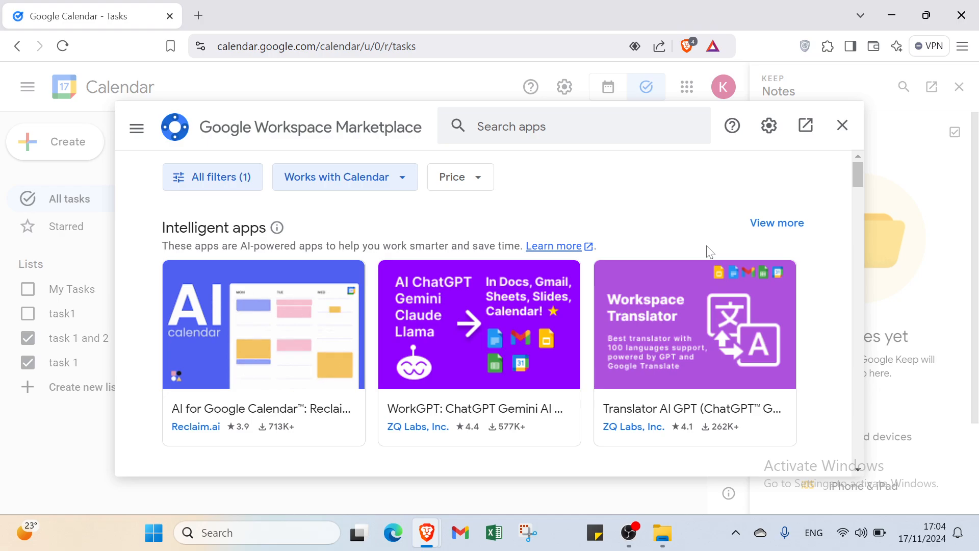
{"action": "left_click", "coordinate": [512, 127]}
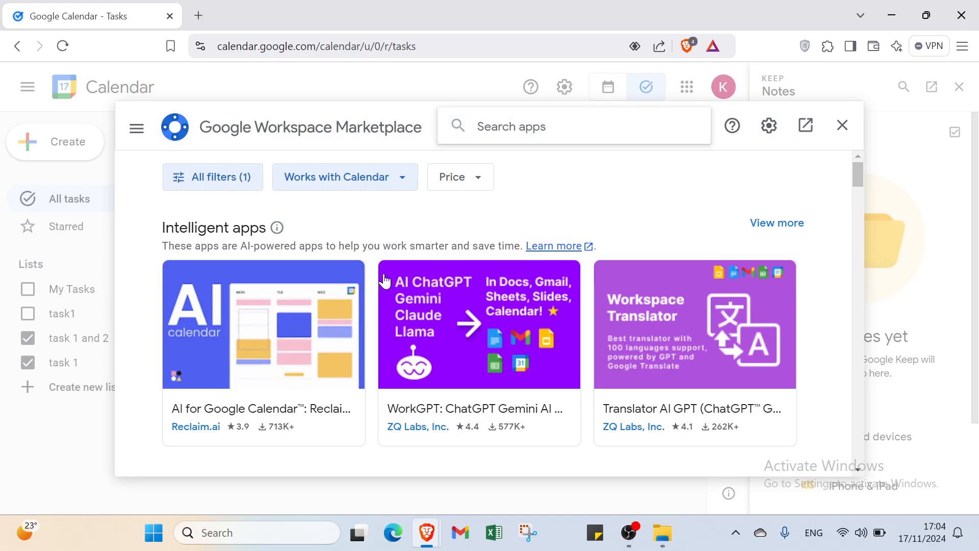
{"action": "scroll", "coordinate": [394, 281], "scroll_direction": "down", "scroll_amount": 2}
{"action": "scroll", "coordinate": [323, 175], "scroll_direction": "up", "scroll_amount": 2}
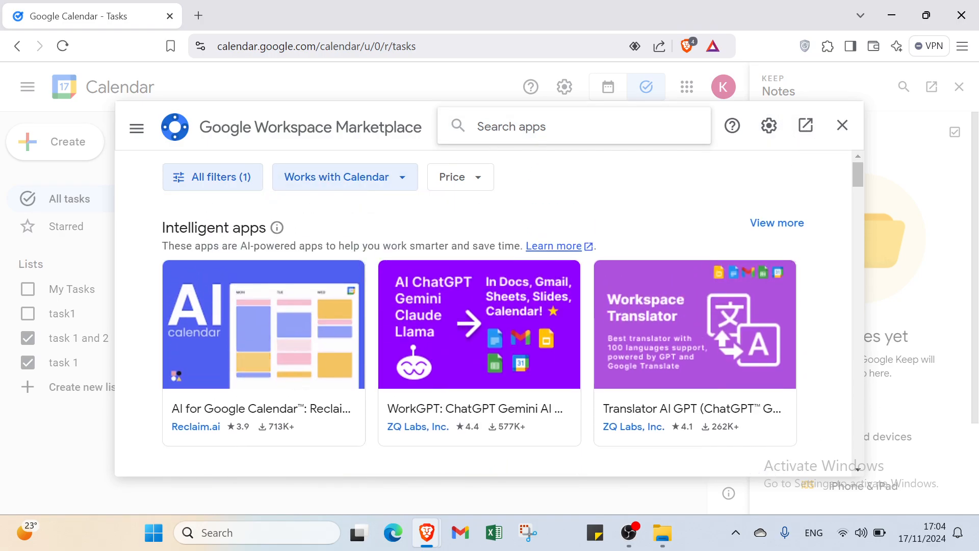
{"action": "left_click", "coordinate": [843, 126]}
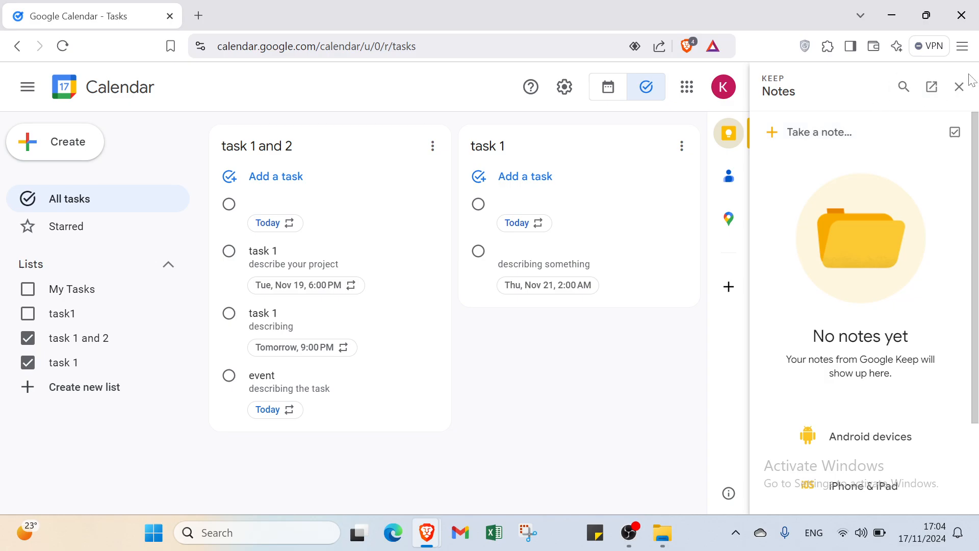
{"action": "left_click", "coordinate": [959, 88]}
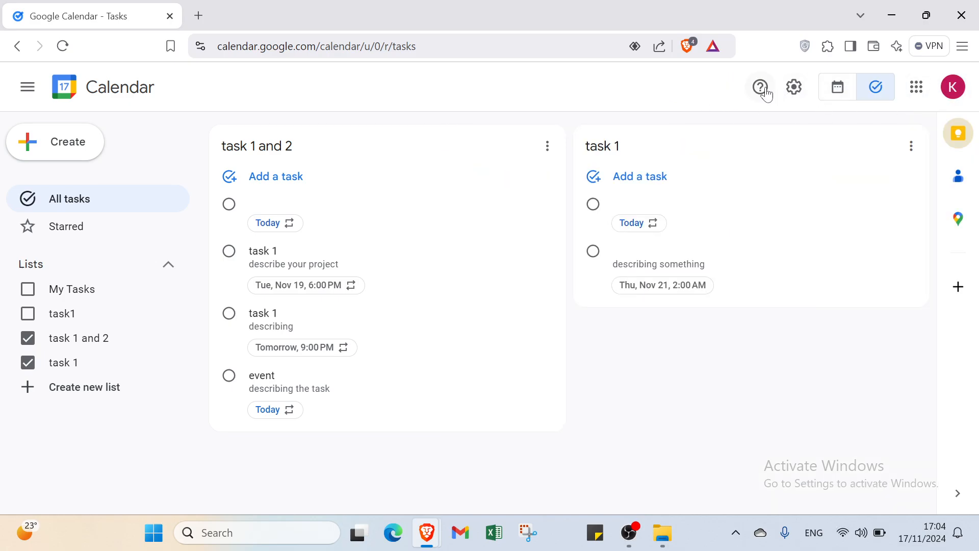
- Switch from the task lists to the weekly calendar view and look at the kinds of items it can create
{"action": "left_click", "coordinate": [831, 95]}
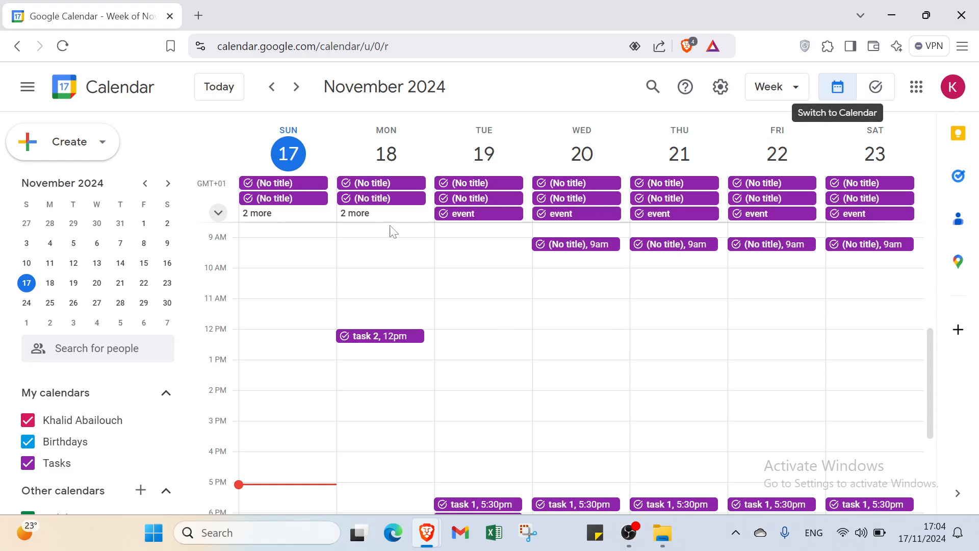
{"action": "left_click", "coordinate": [94, 150]}
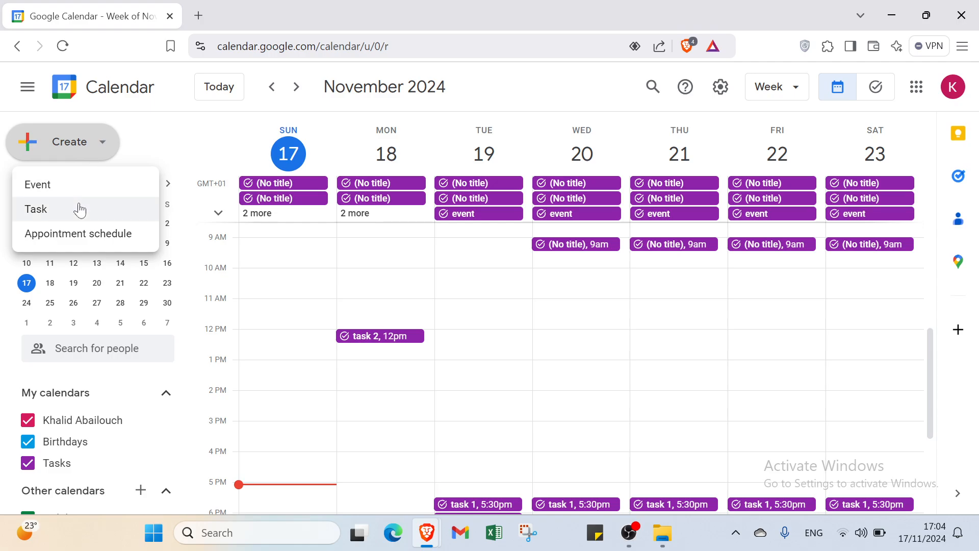
{"action": "left_click", "coordinate": [585, 349]}
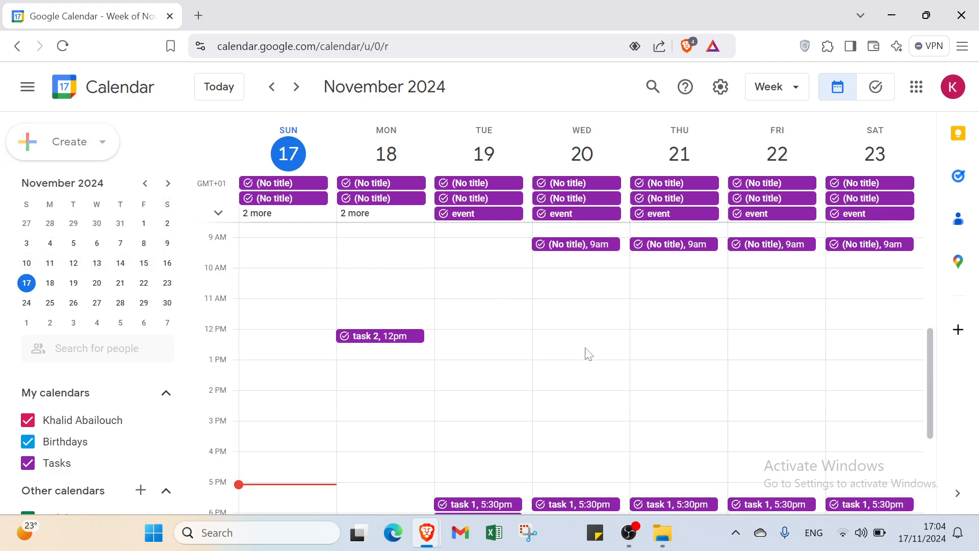
{"action": "left_click", "coordinate": [561, 285]}
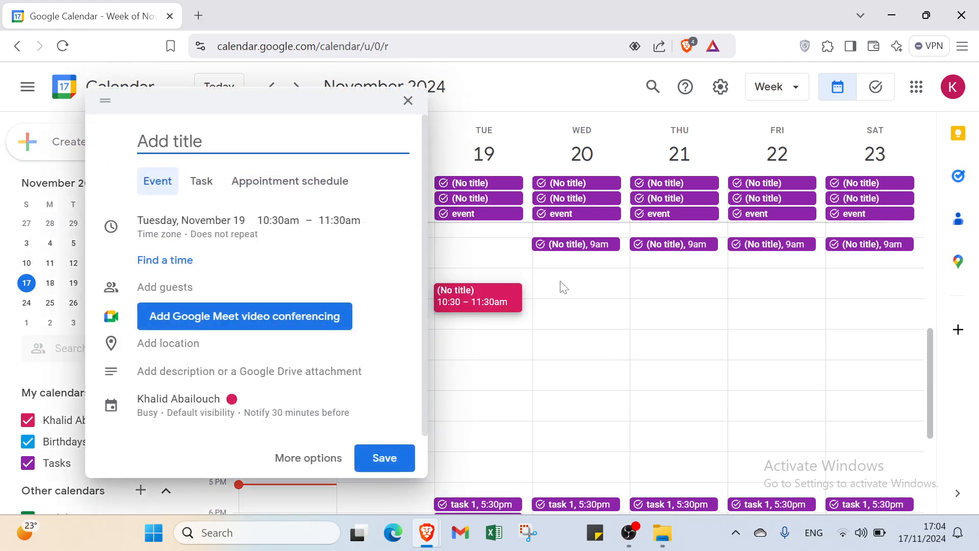
{"action": "left_click", "coordinate": [406, 101]}
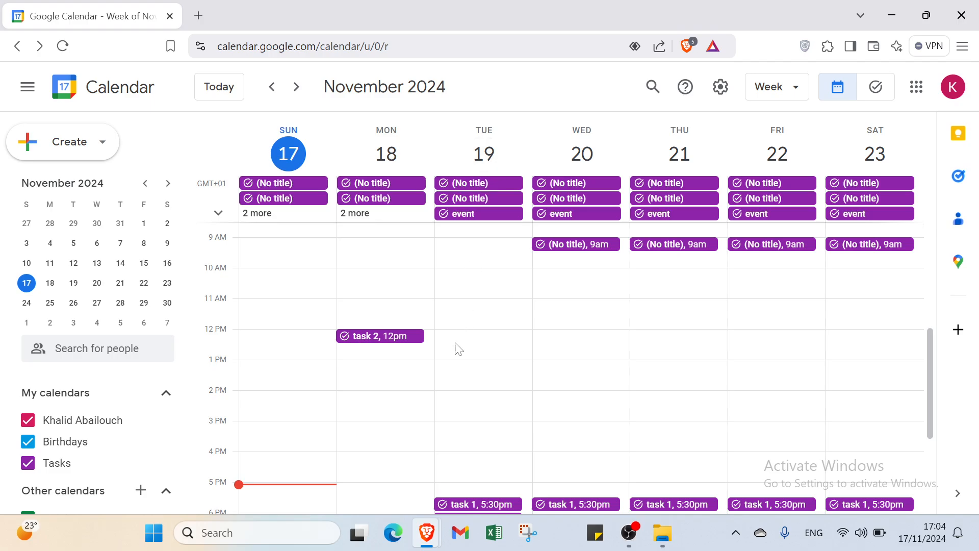
- Create an untitled, non-repeating task with a short description in My Tasks for Nov 19, 2024 at 11:00am
{"action": "left_click", "coordinate": [465, 307]}
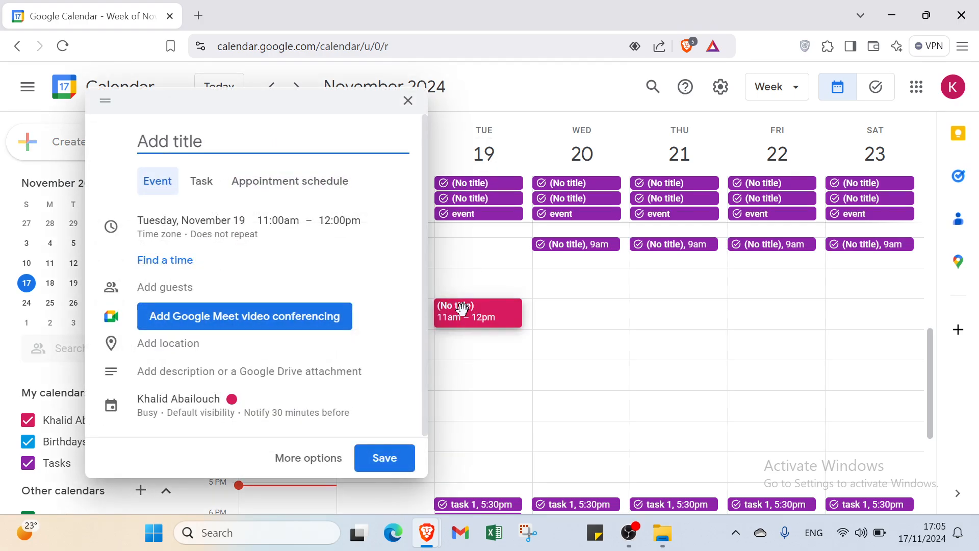
{"action": "left_click", "coordinate": [201, 185]}
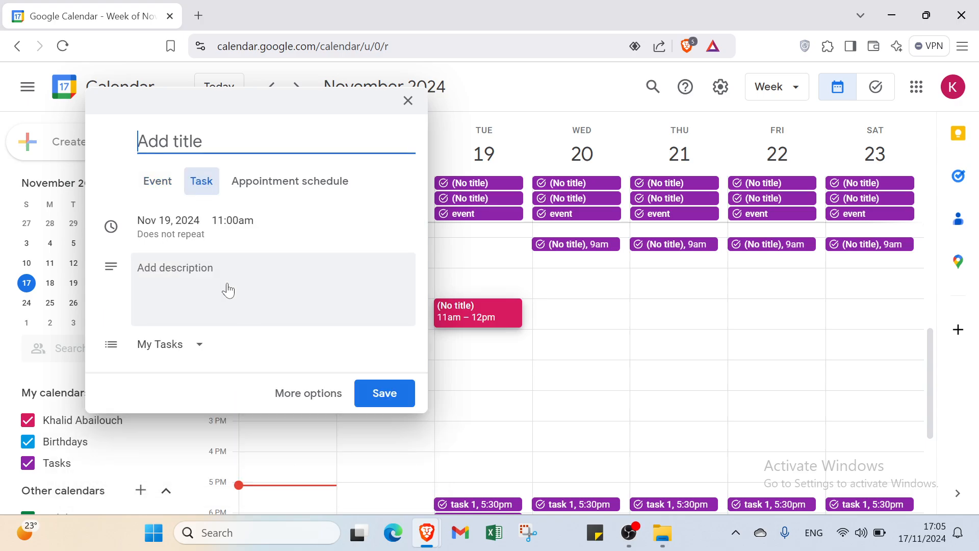
{"action": "left_click", "coordinate": [228, 290]}
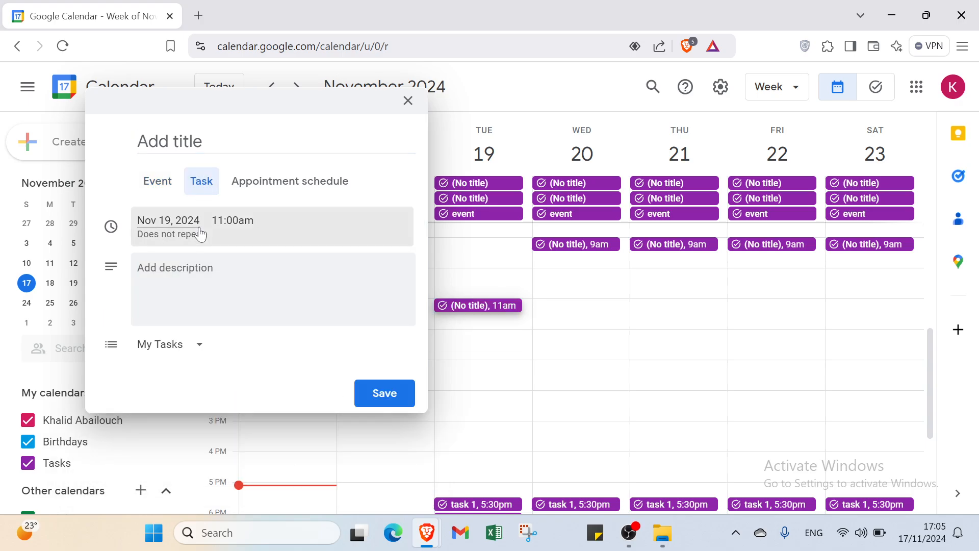
{"action": "left_click", "coordinate": [168, 224]}
{"action": "left_click", "coordinate": [168, 220]}
{"action": "left_click", "coordinate": [387, 230]}
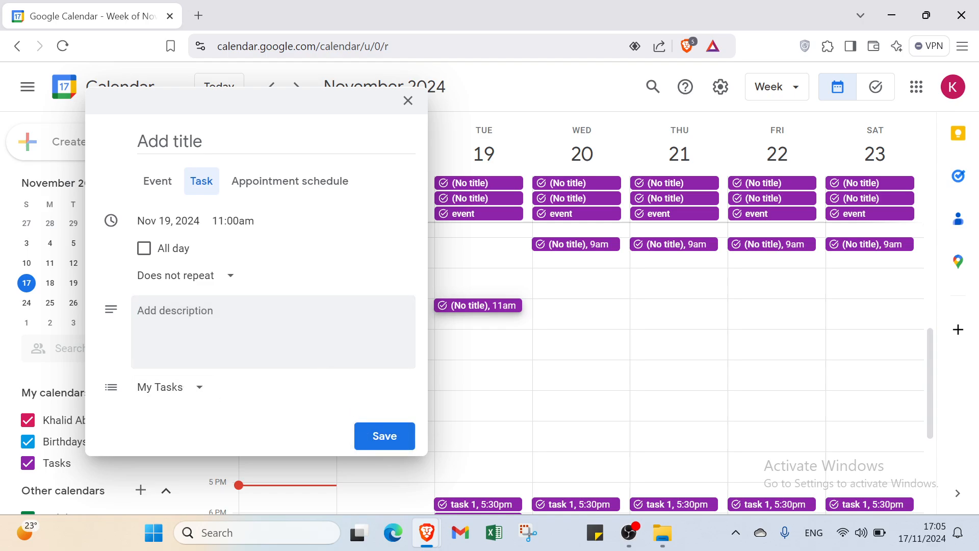
{"action": "type", "text": "d"}
{"action": "type", "text": "ng"}
{"action": "left_click", "coordinate": [359, 444]}
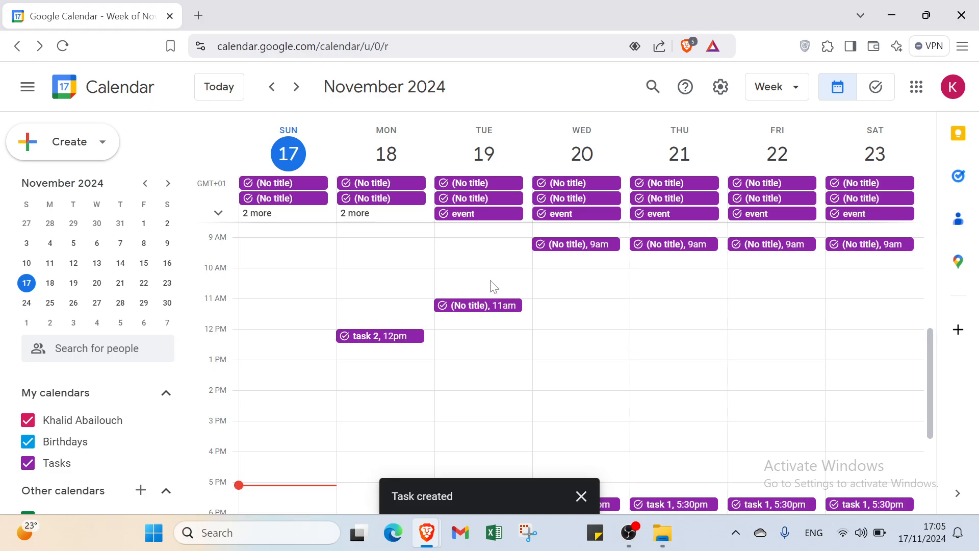
- Save #8E24AA as the custom background color of the Tasks calendar
{"action": "scroll", "coordinate": [66, 449], "scroll_direction": "down", "scroll_amount": 1}
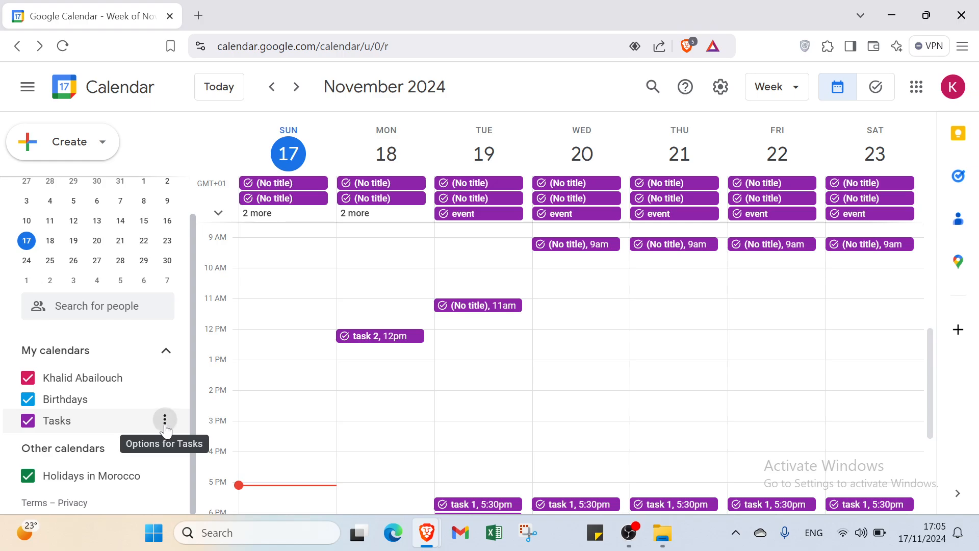
{"action": "left_click", "coordinate": [165, 423]}
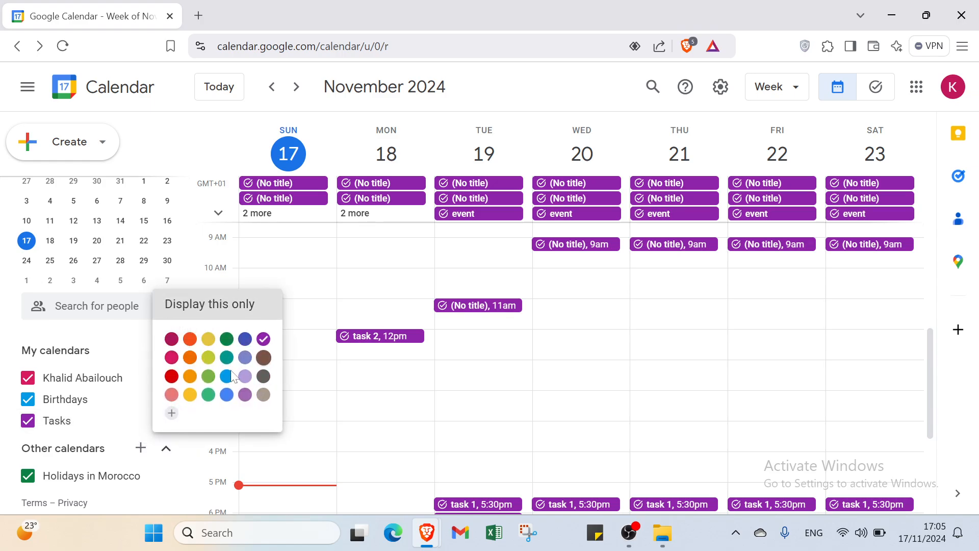
{"action": "left_click", "coordinate": [171, 414]}
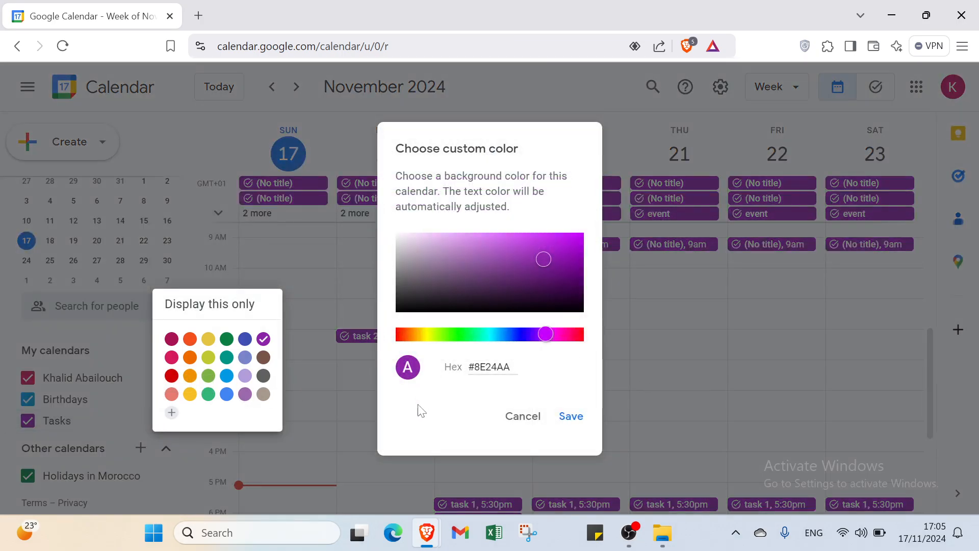
{"action": "left_click", "coordinate": [570, 419]}
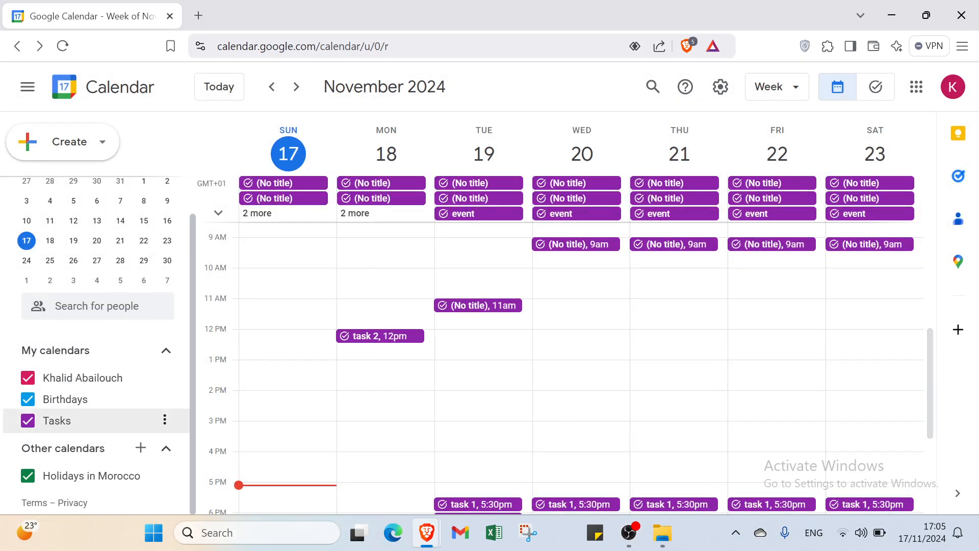
{"action": "scroll", "coordinate": [113, 314], "scroll_direction": "up", "scroll_amount": 1}
{"action": "scroll", "coordinate": [102, 331], "scroll_direction": "down", "scroll_amount": 1}
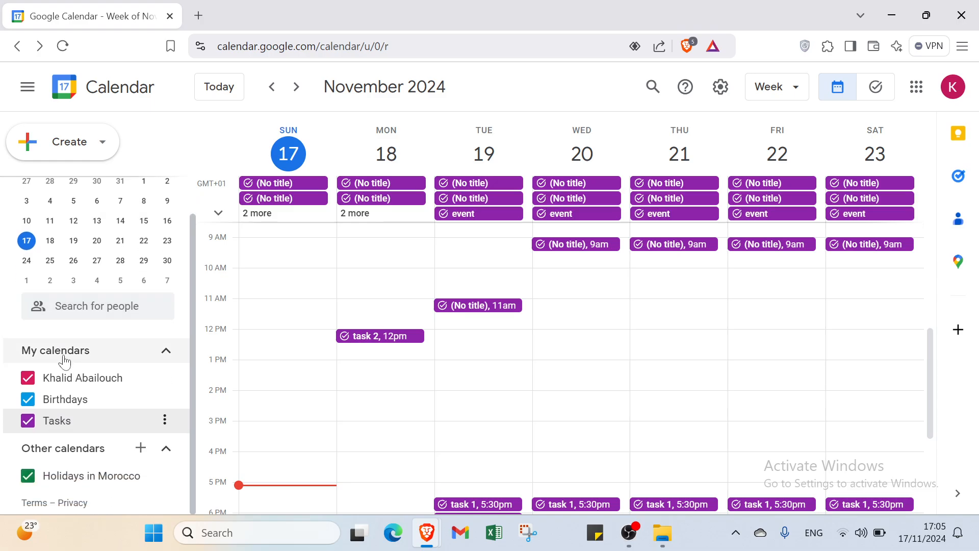
{"action": "left_click", "coordinate": [31, 306]}
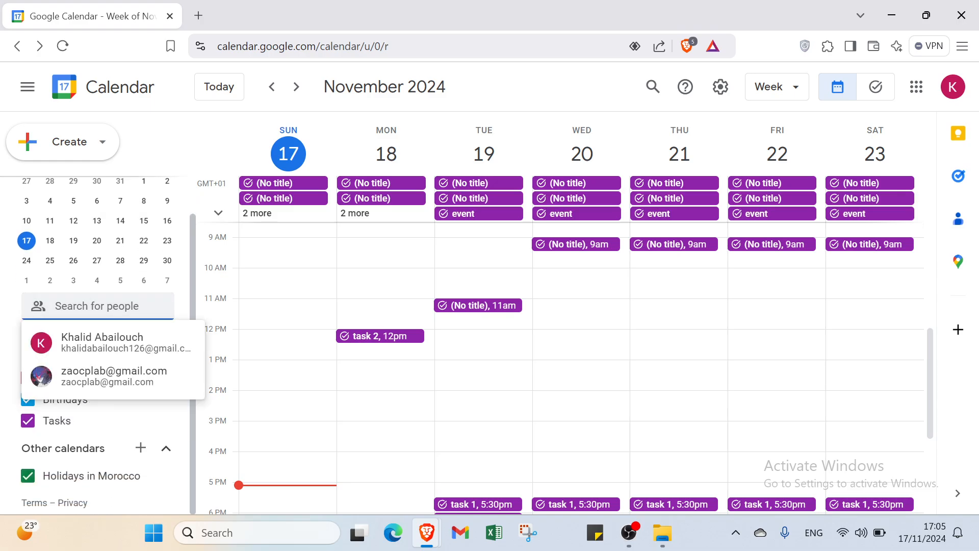
{"action": "left_click", "coordinate": [199, 293]}
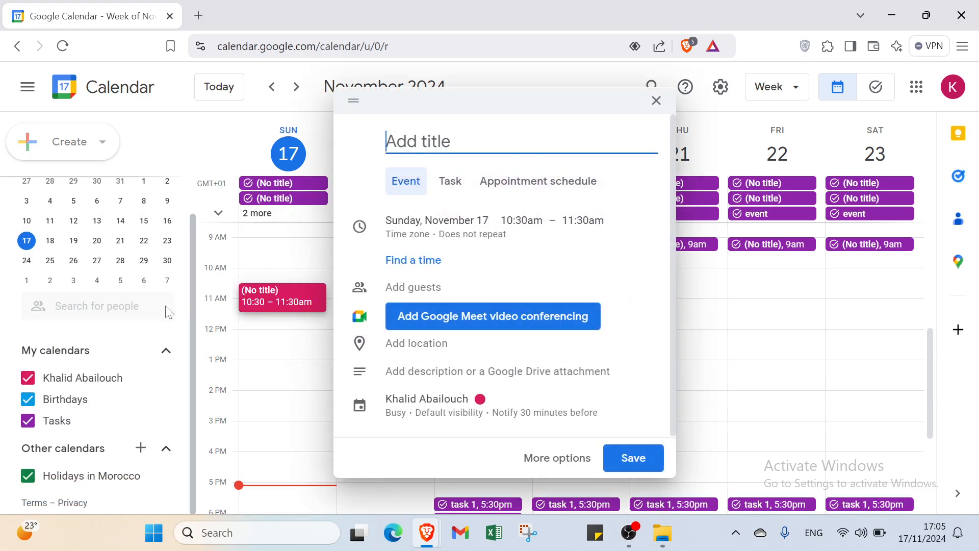
{"action": "left_click", "coordinate": [656, 101]}
{"action": "left_click", "coordinate": [49, 143]}
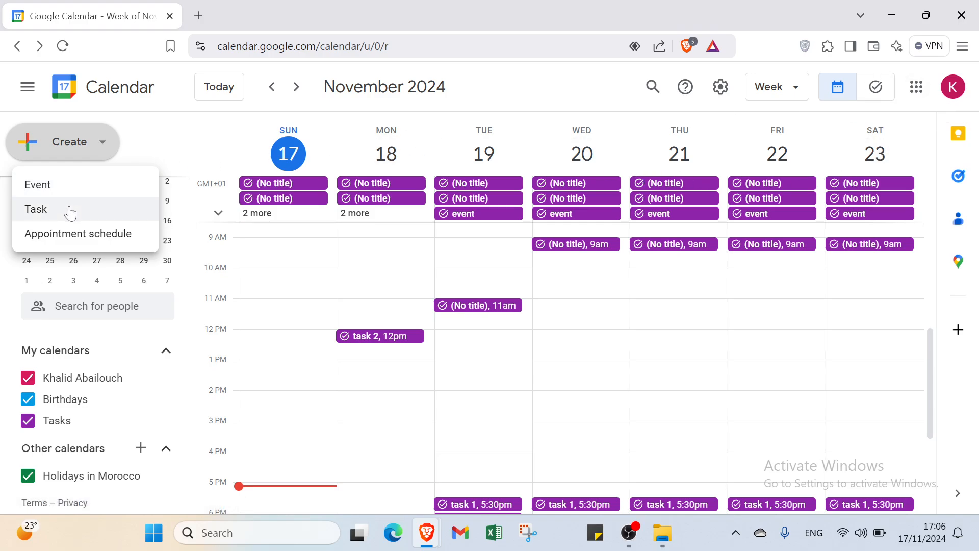
{"action": "left_click", "coordinate": [158, 155]}
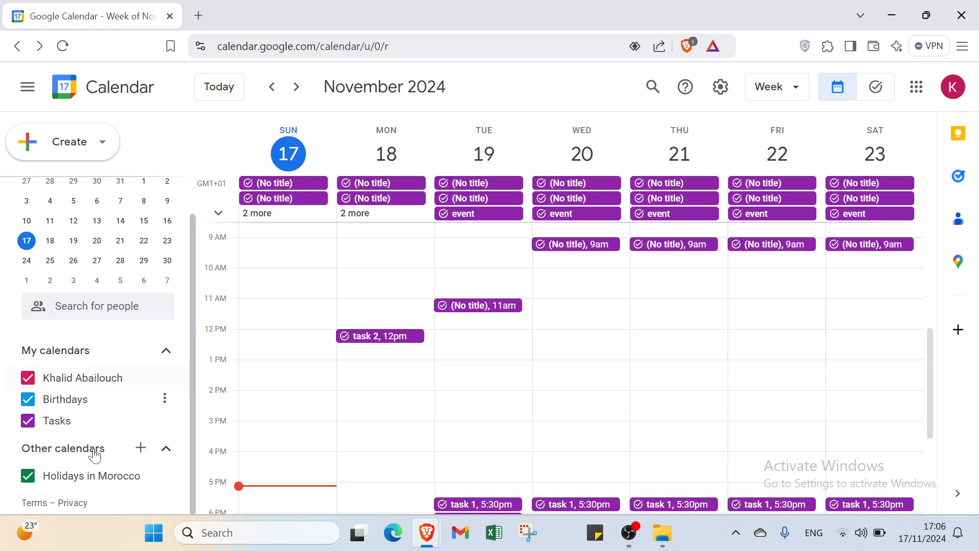
- Collapse the list of other calendars and switch back to the task lists view
{"action": "left_click", "coordinate": [161, 452]}
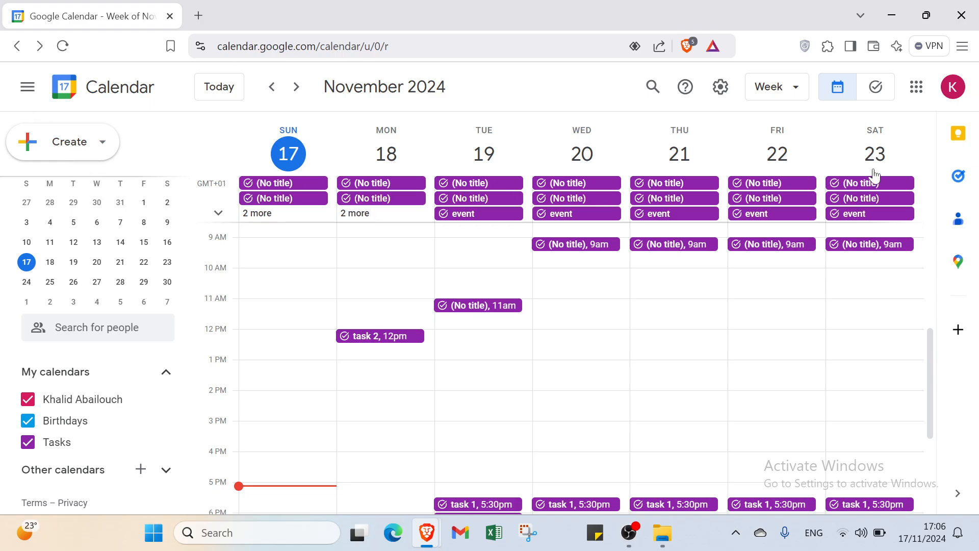
{"action": "left_click", "coordinate": [874, 95]}
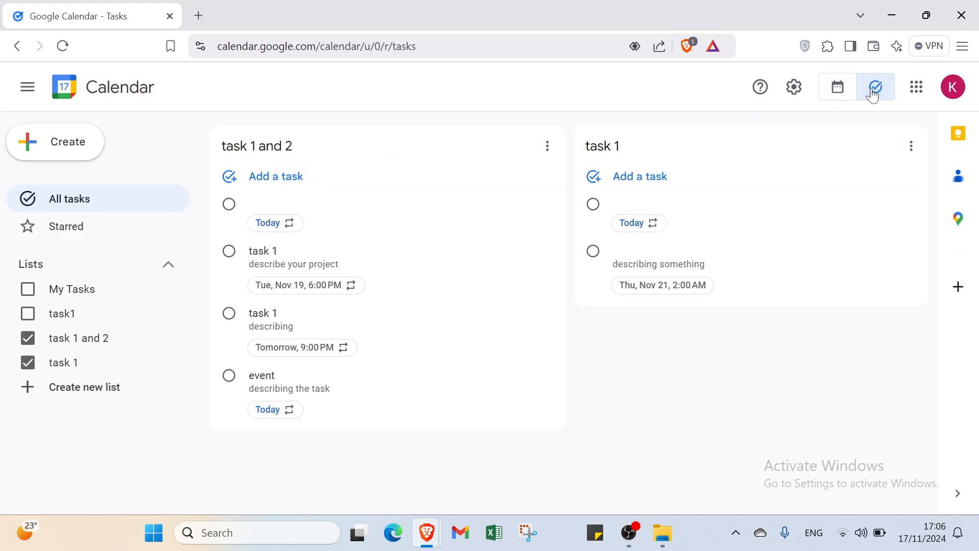
- Read through the keyboard shortcuts for navigation, task actions, editing, lists and the application, and close the overview
{"action": "left_click", "coordinate": [796, 92]}
{"action": "left_click", "coordinate": [841, 124]}
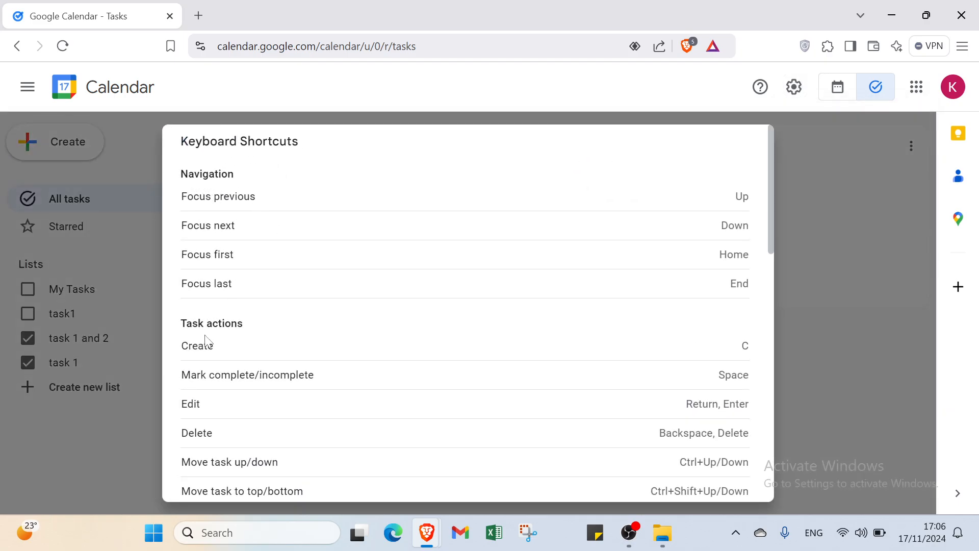
{"action": "scroll", "coordinate": [243, 332], "scroll_direction": "down", "scroll_amount": 5}
{"action": "scroll", "coordinate": [209, 306], "scroll_direction": "down", "scroll_amount": 5}
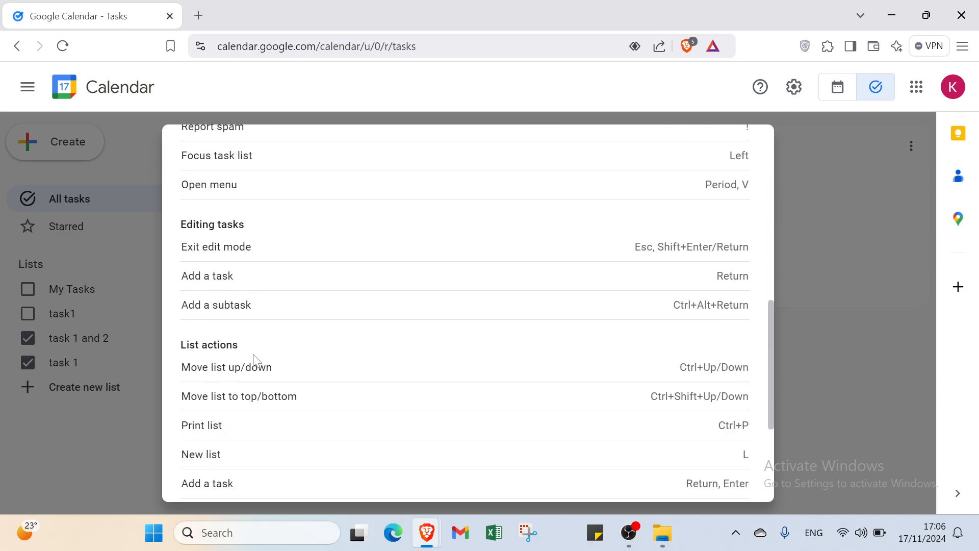
{"action": "scroll", "coordinate": [254, 359], "scroll_direction": "down", "scroll_amount": 4}
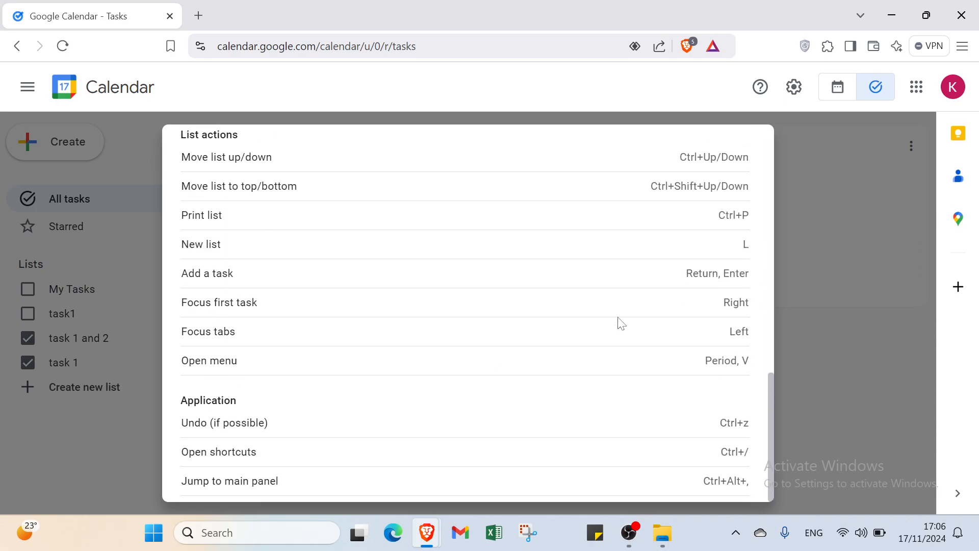
{"action": "left_click", "coordinate": [818, 157]}
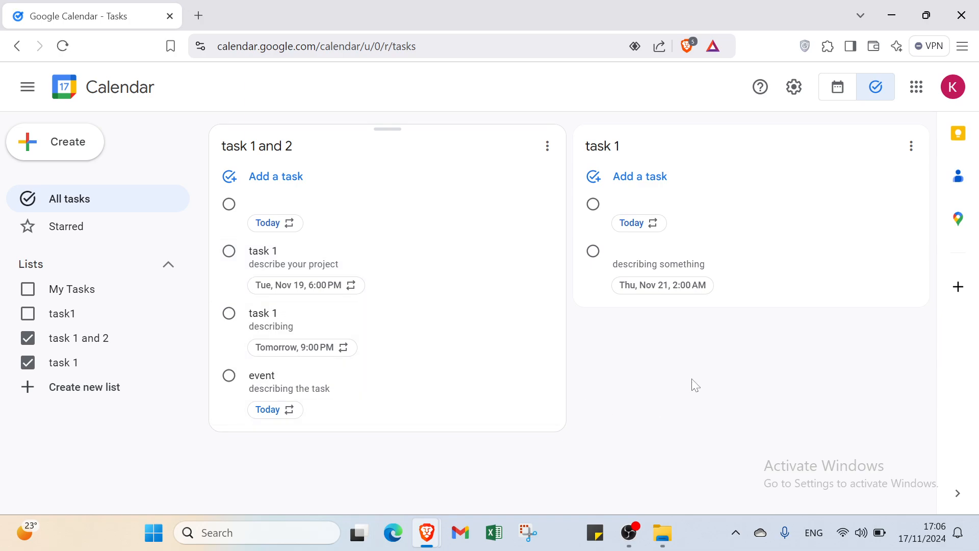